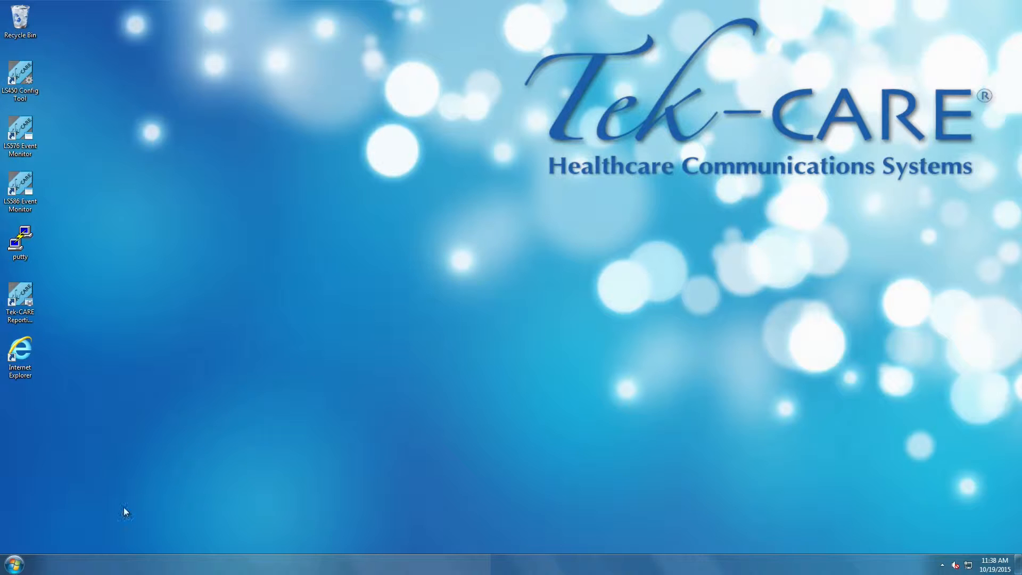
- Run ipconfig /all in a command prompt to review the computer's network adapter configuration, then close the window
click(6, 565)
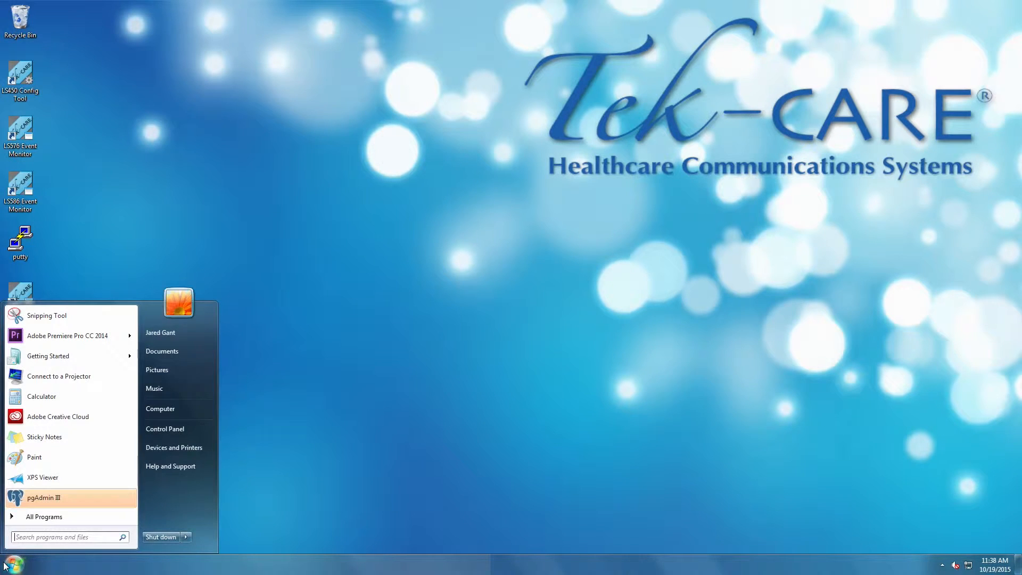
text(cmd)
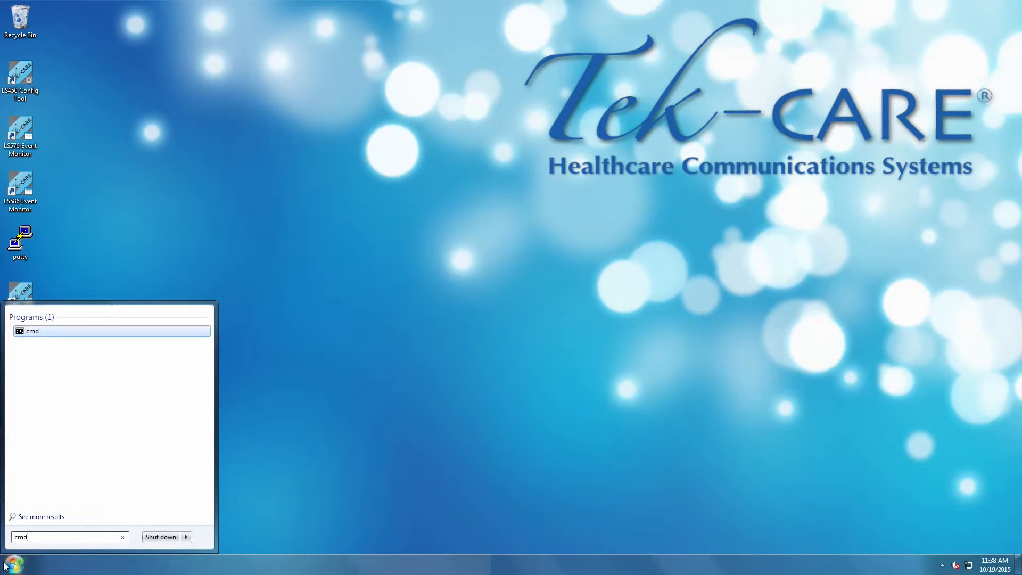
key(Return)
text(ip)
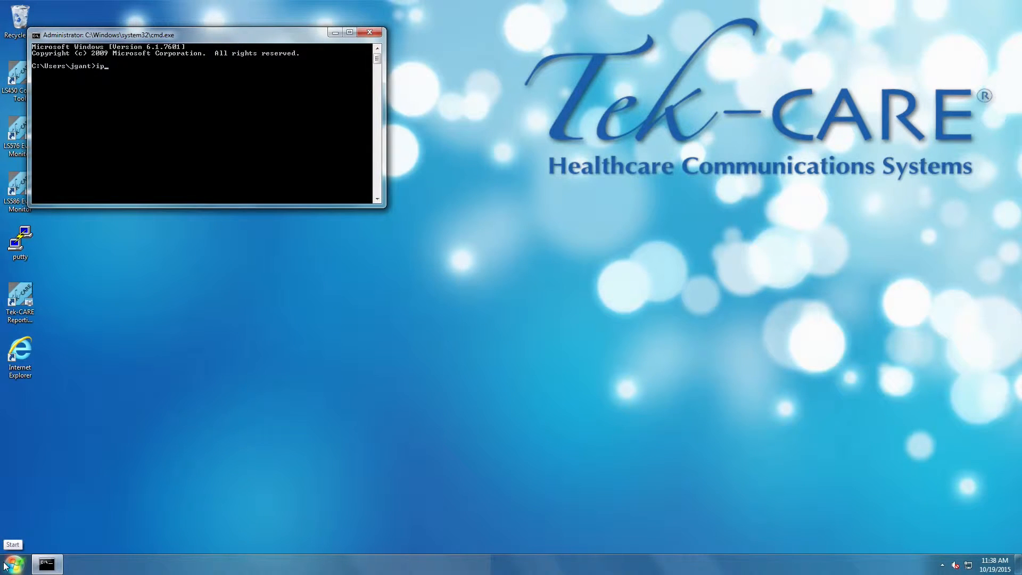
text(config/all)
key(Return)
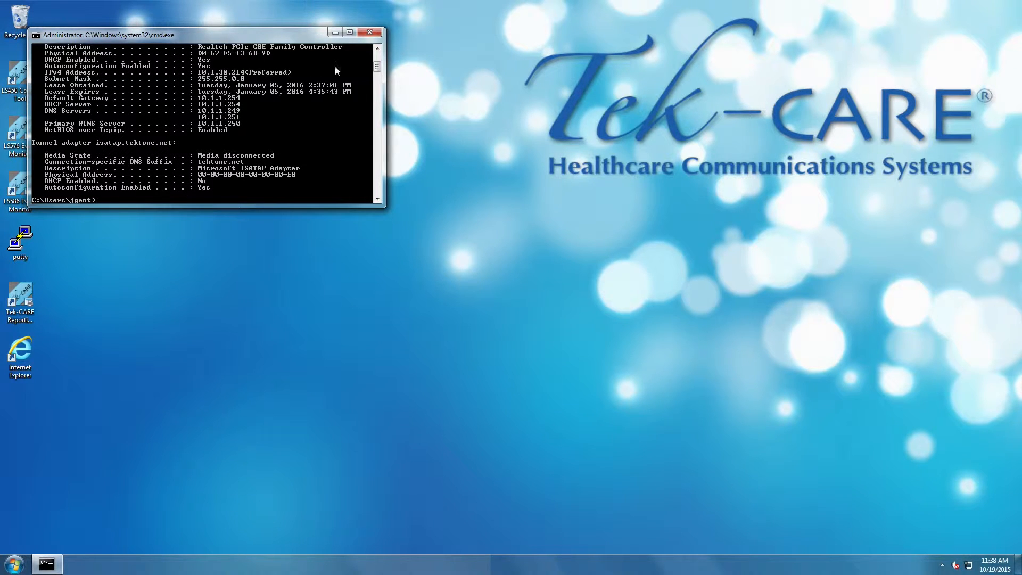
scroll(322, 102, up, 2)
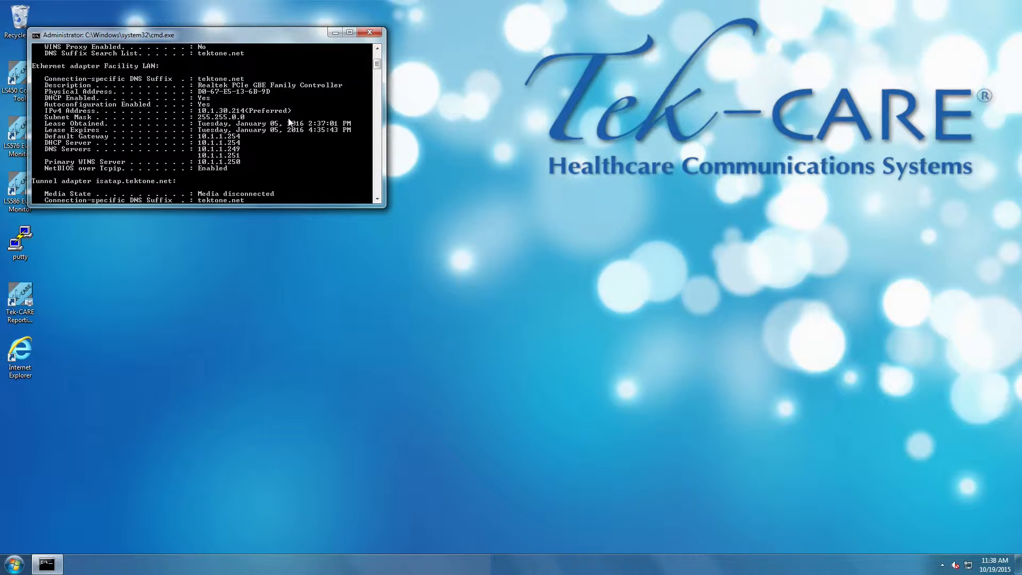
click(369, 32)
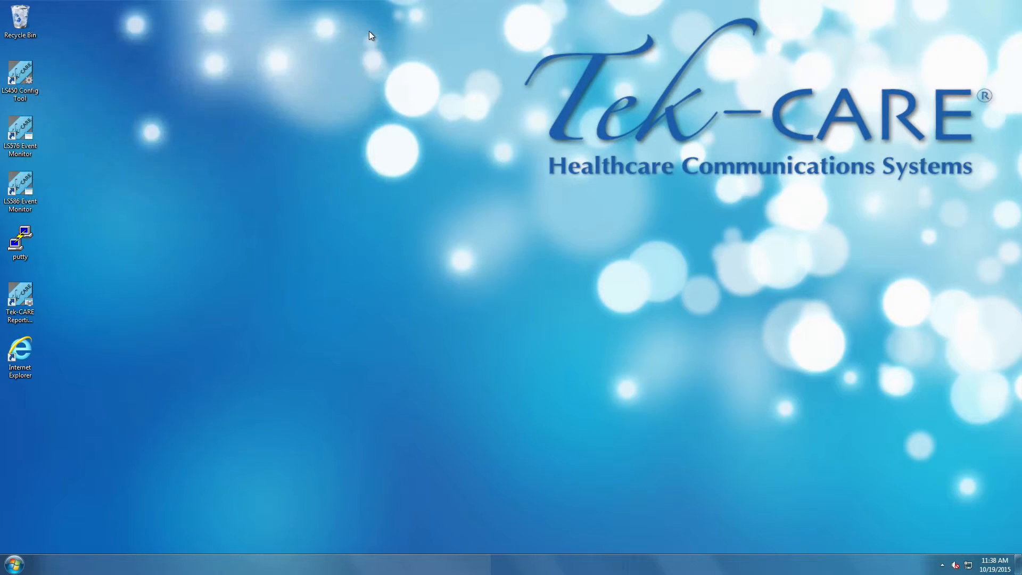
- Open the Facility LAN adapter's properties from the Control Panel's network connections
click(15, 563)
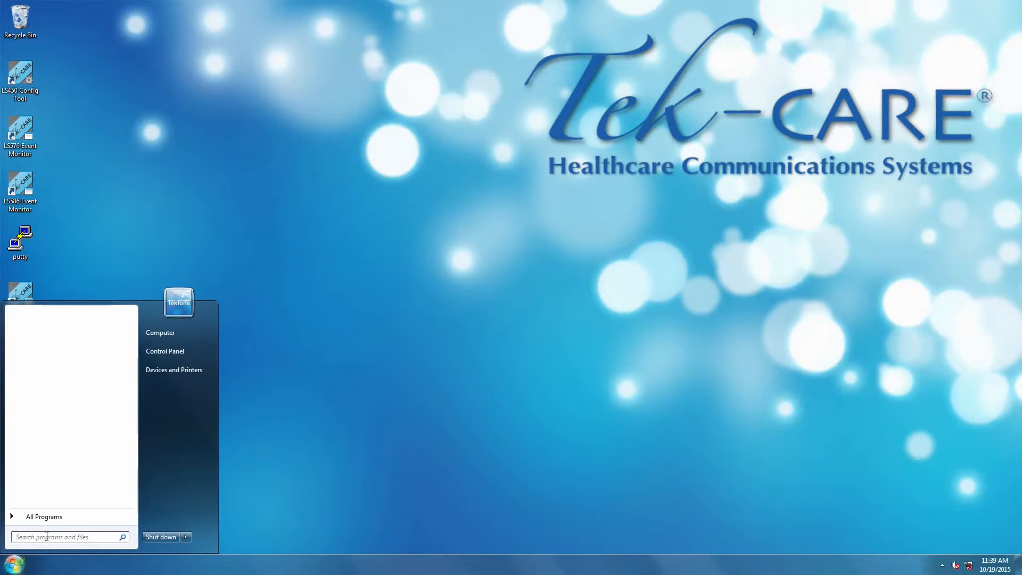
click(170, 350)
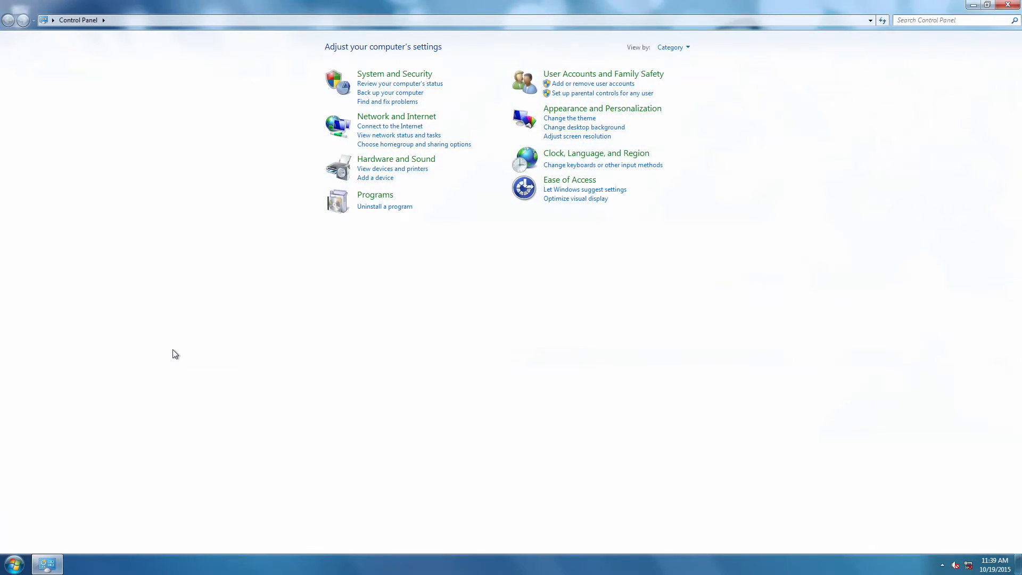
click(400, 117)
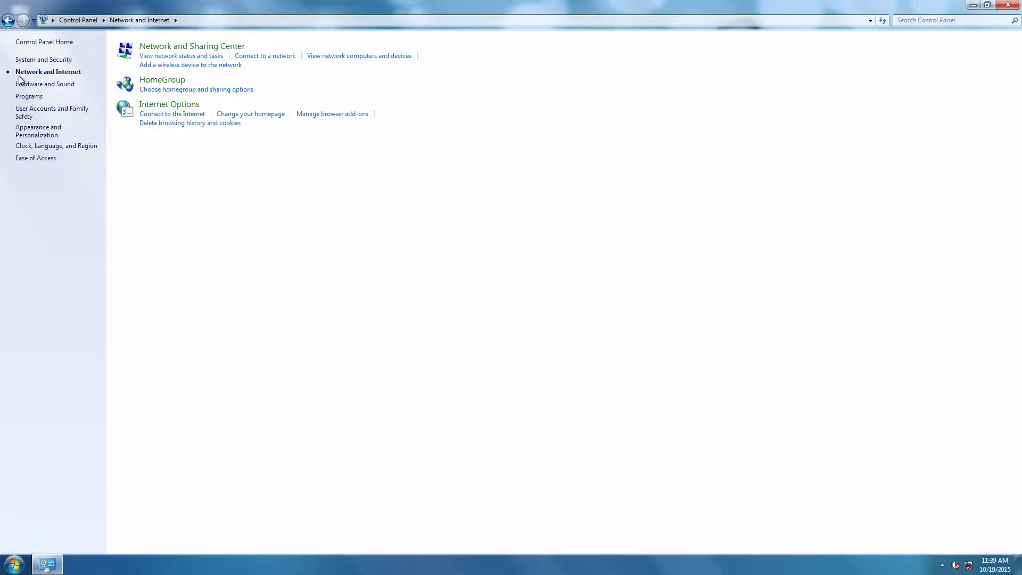
click(147, 49)
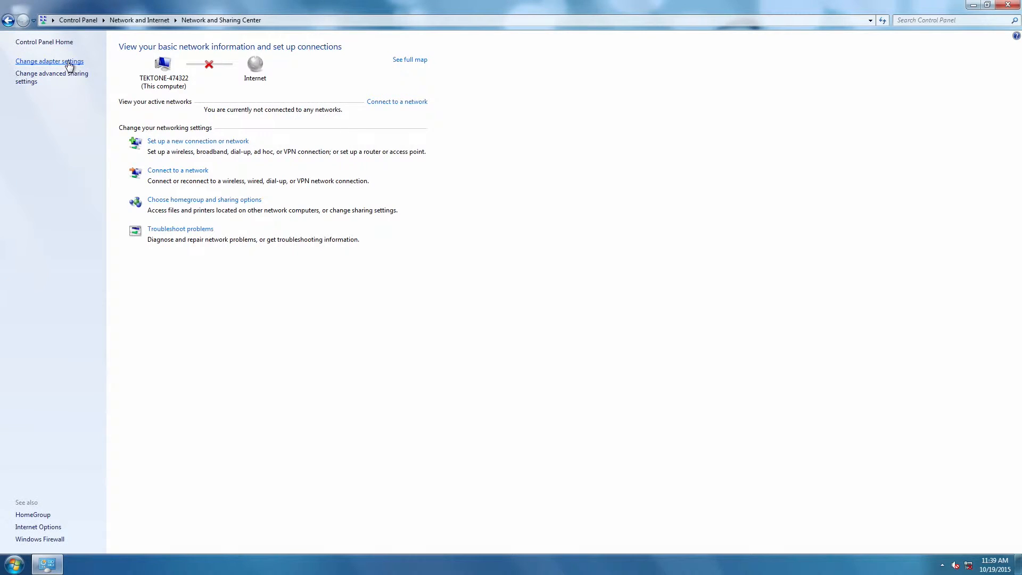
click(69, 62)
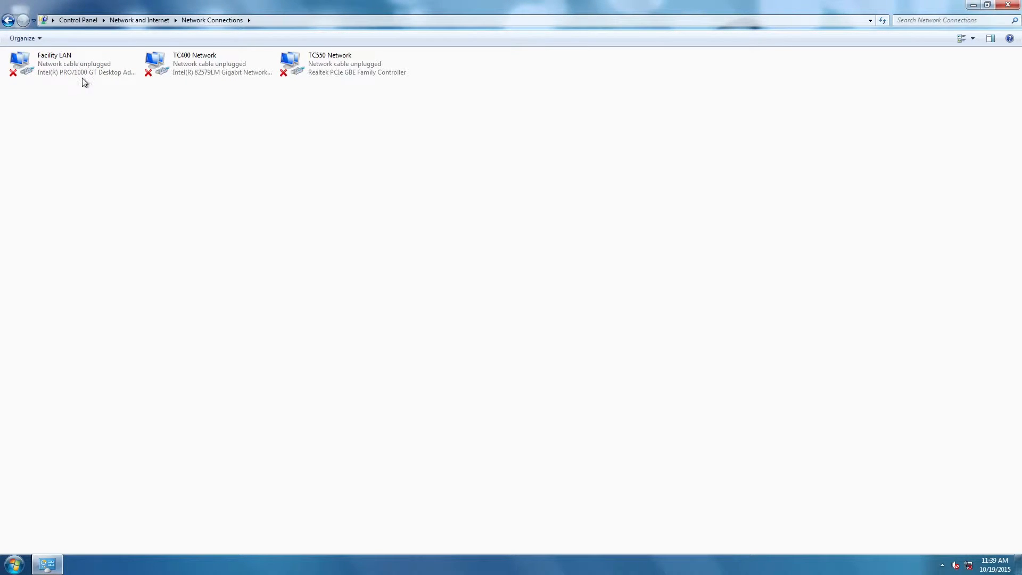
double_click(82, 71)
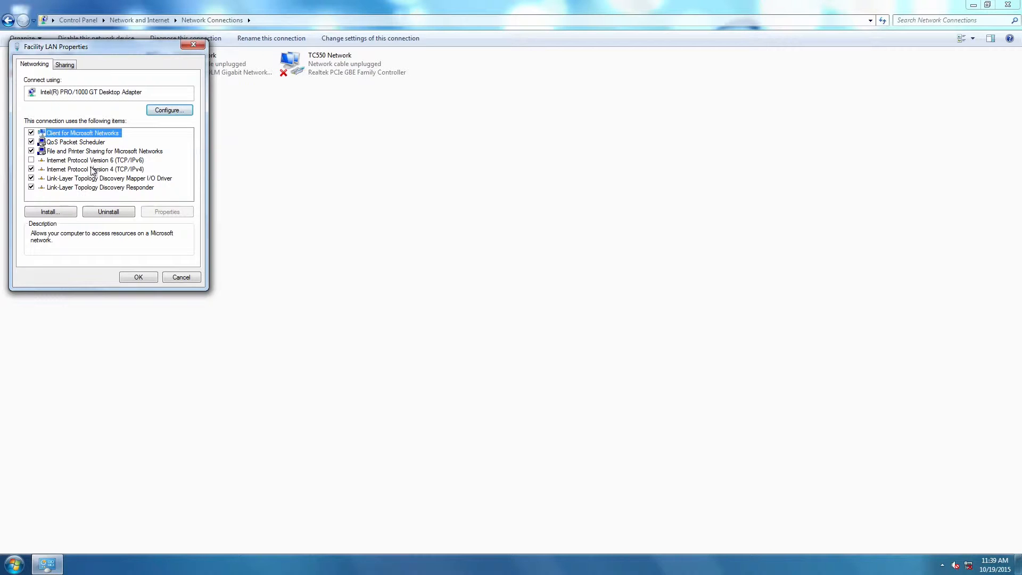
- Give the Facility LAN adapter a static IPv4 address of 192.168.2.50 with the default subnet mask and save
double_click(93, 169)
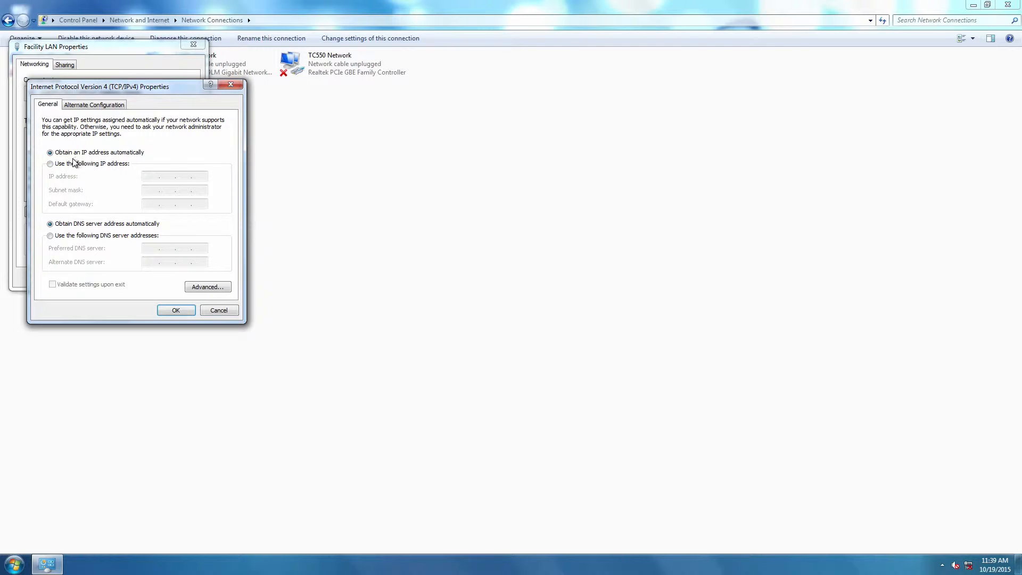
click(64, 167)
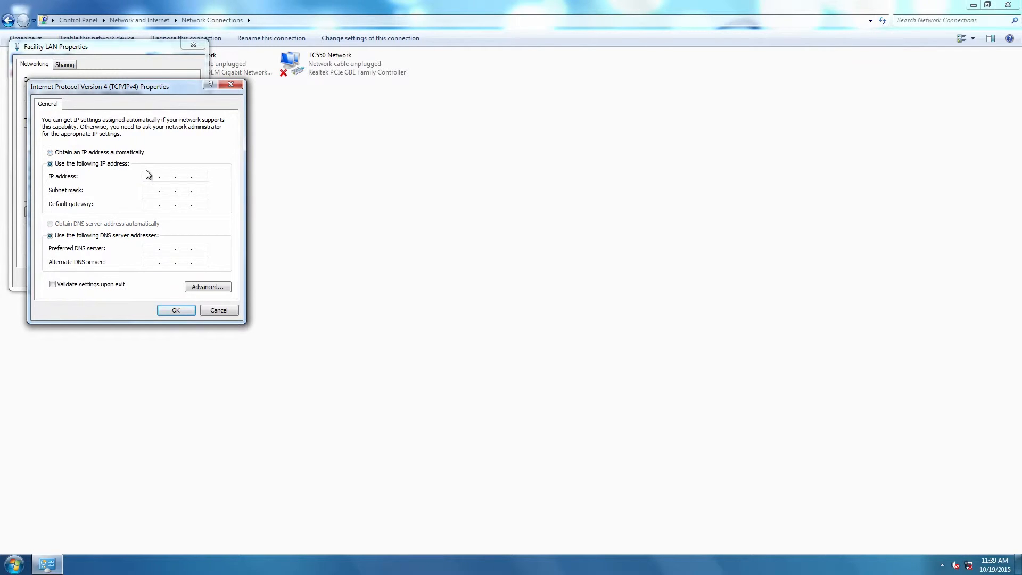
text(192 . 168 . 2 . 50)
click(147, 189)
click(172, 310)
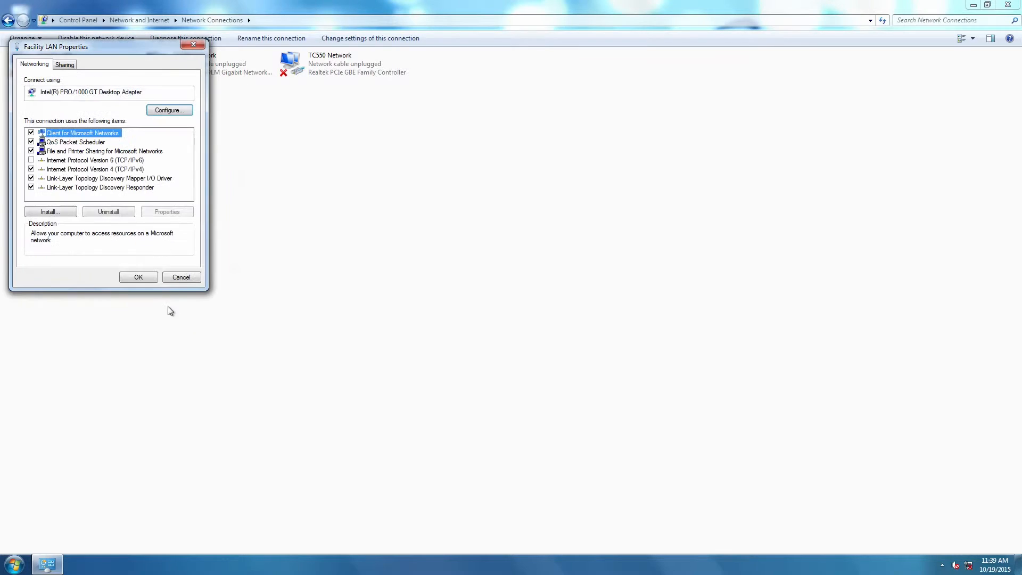
click(145, 276)
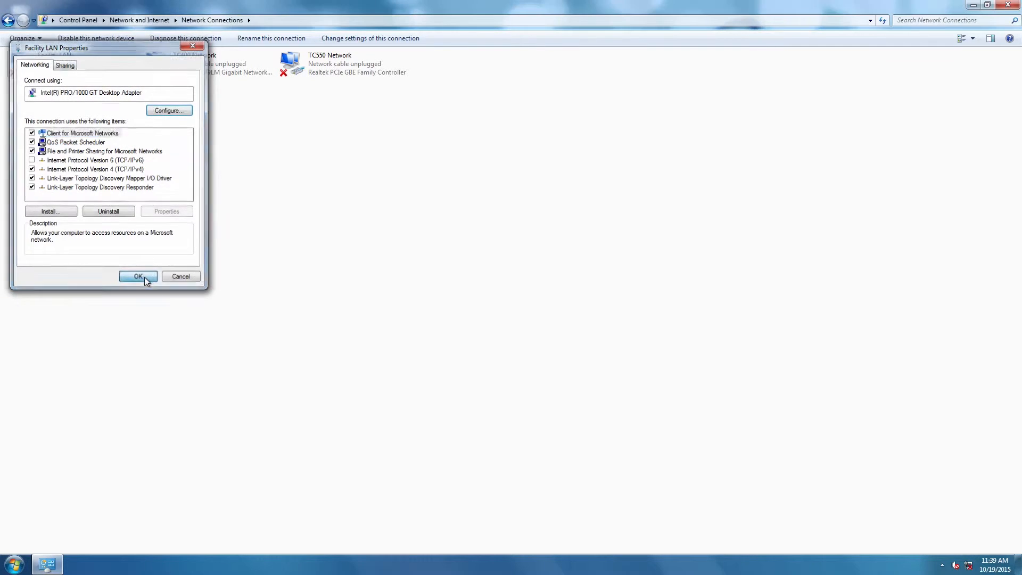
- Open Internet Explorer and browse to the device at 192.168.2.1
click(972, 6)
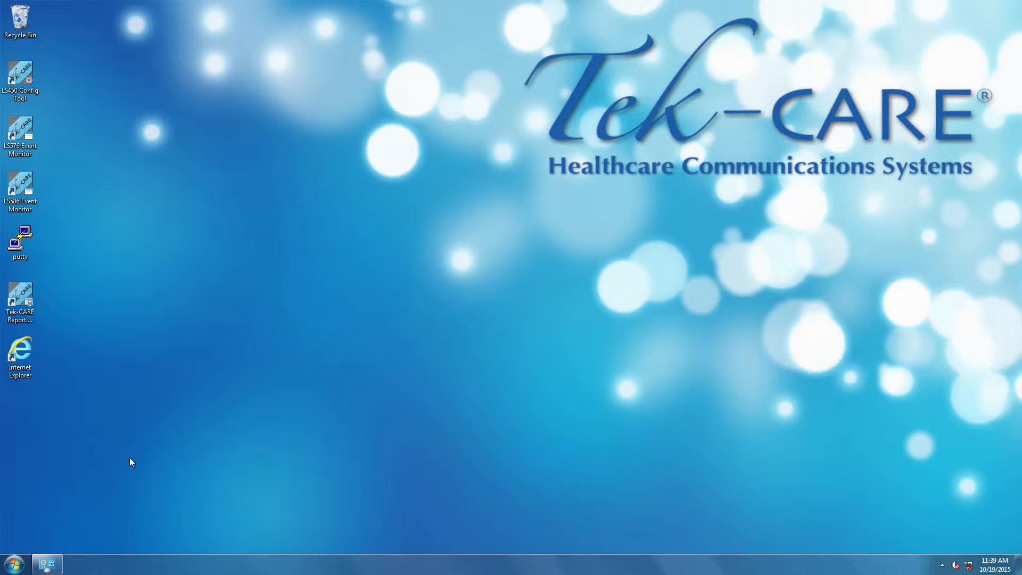
double_click(26, 343)
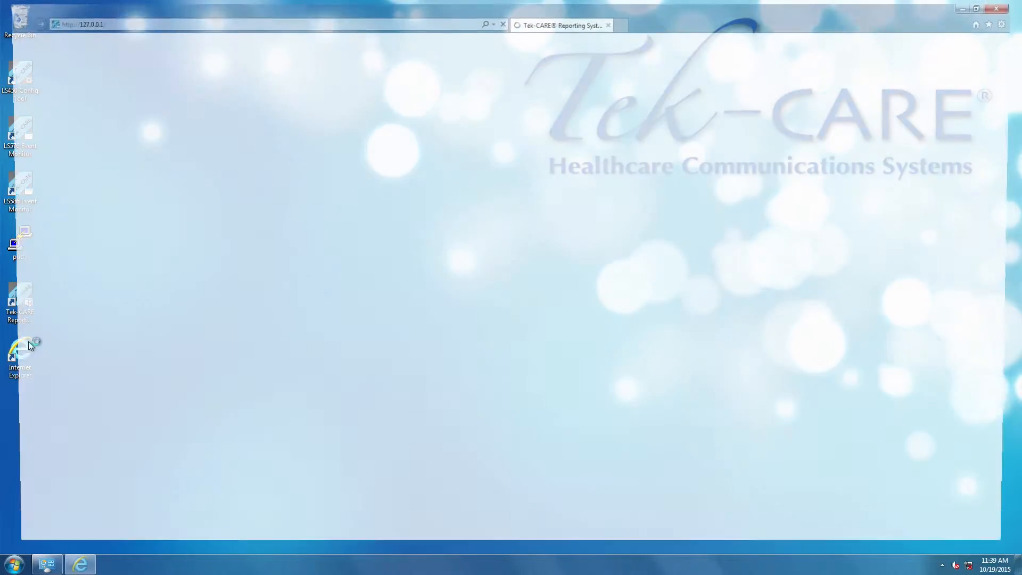
click(250, 20)
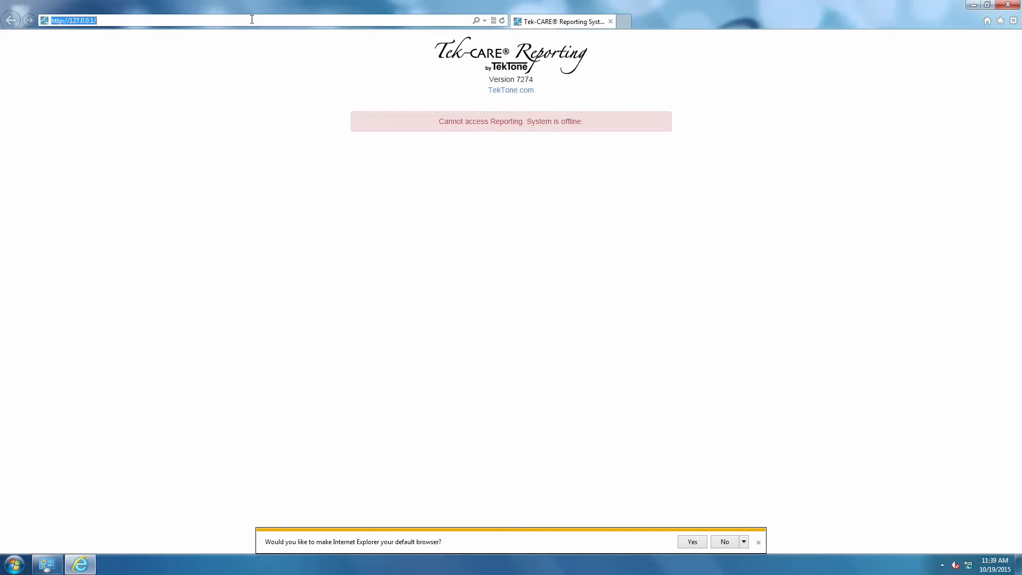
text(192.168.2.1)
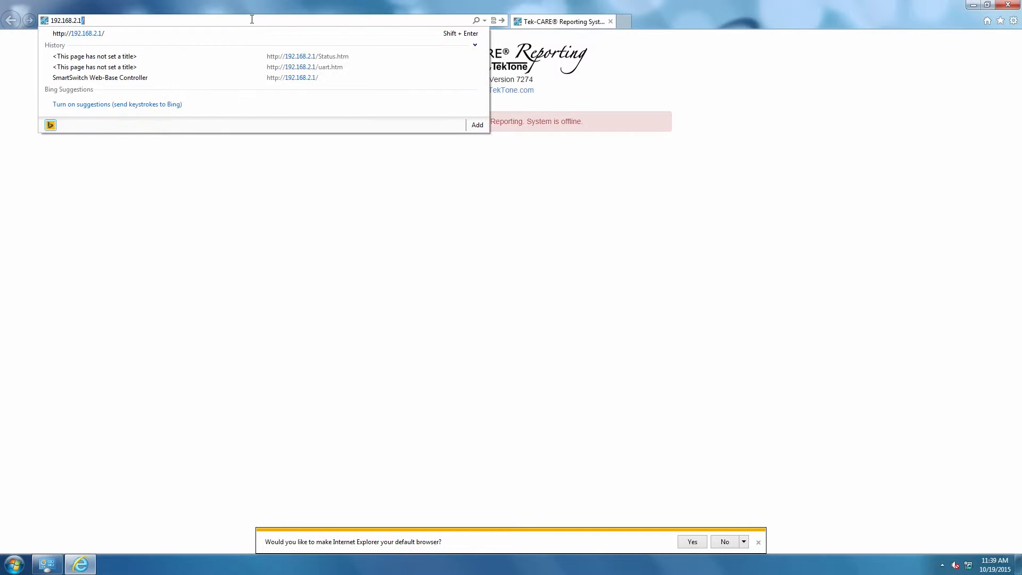
key(Return)
- Log in to the device's web page with ID admin and the account password
click(507, 70)
text(admin)
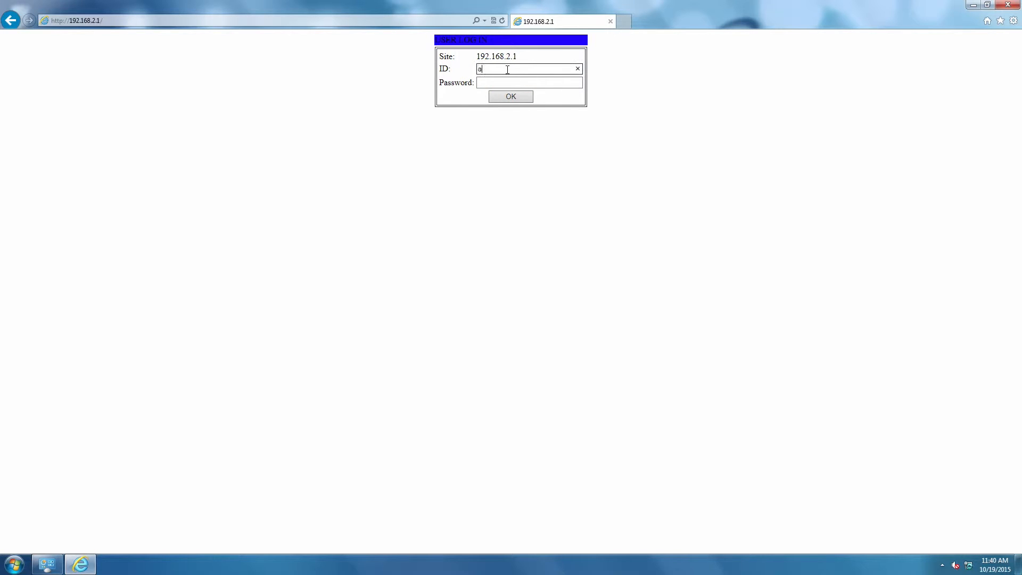
click(479, 79)
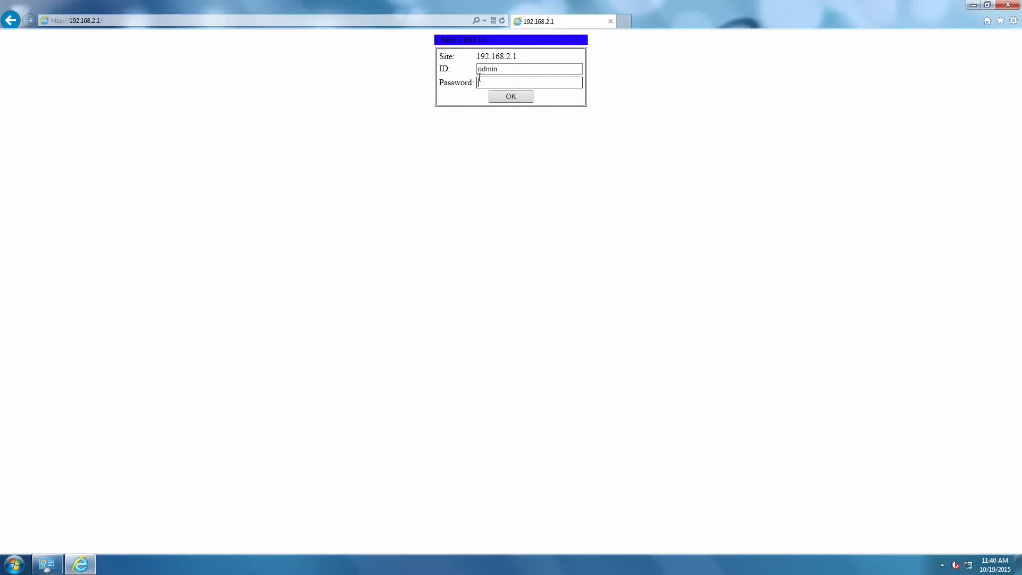
text(admin)
key(Return)
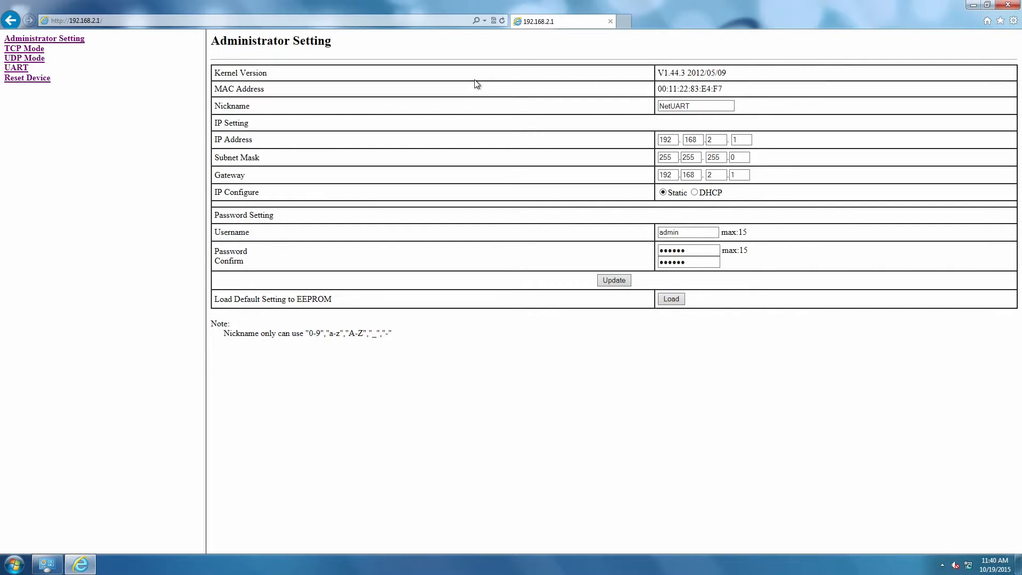
- Set the UART mode to RS485 and the baud rate to 115200, then update the settings
click(17, 68)
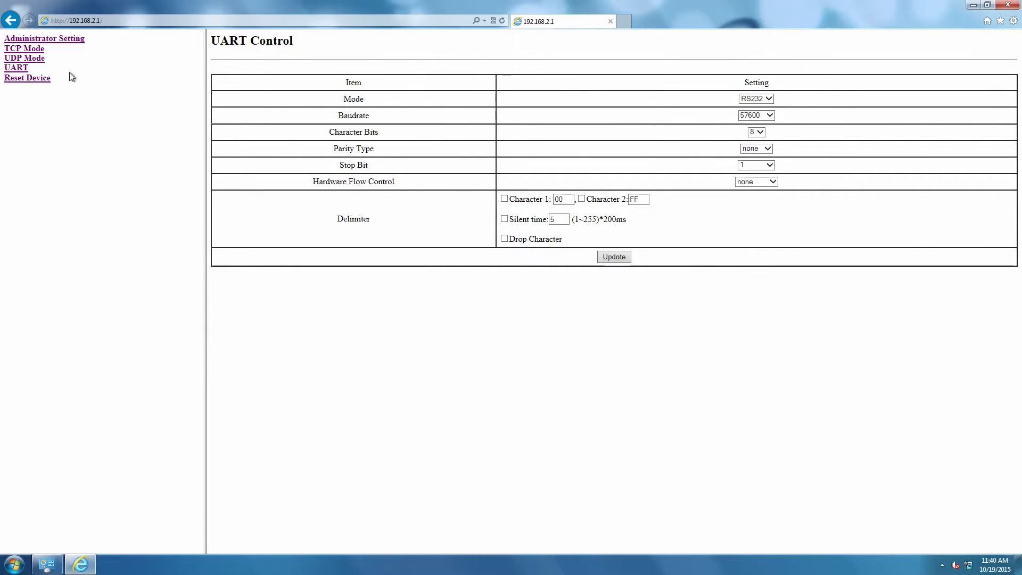
click(767, 99)
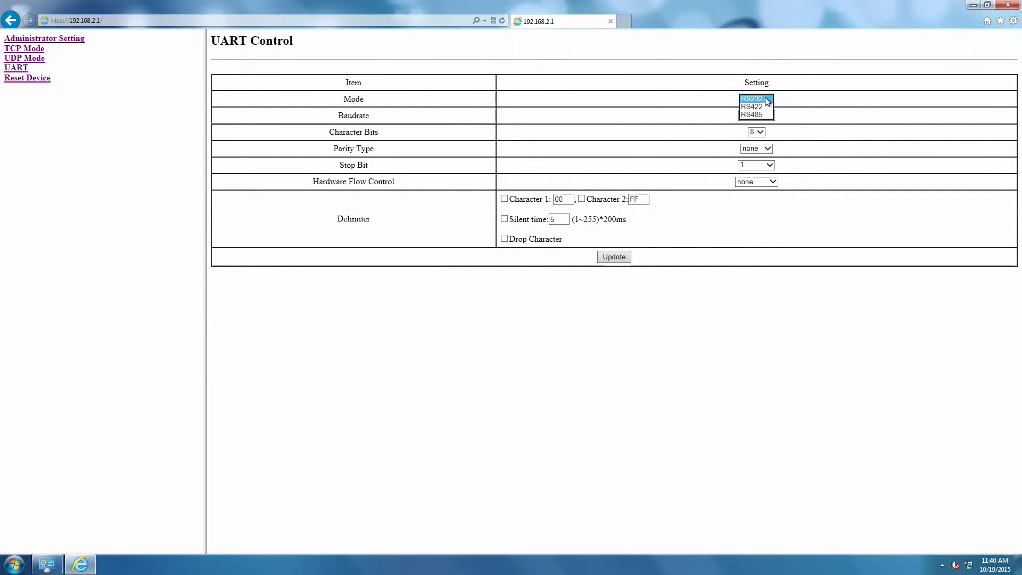
click(765, 114)
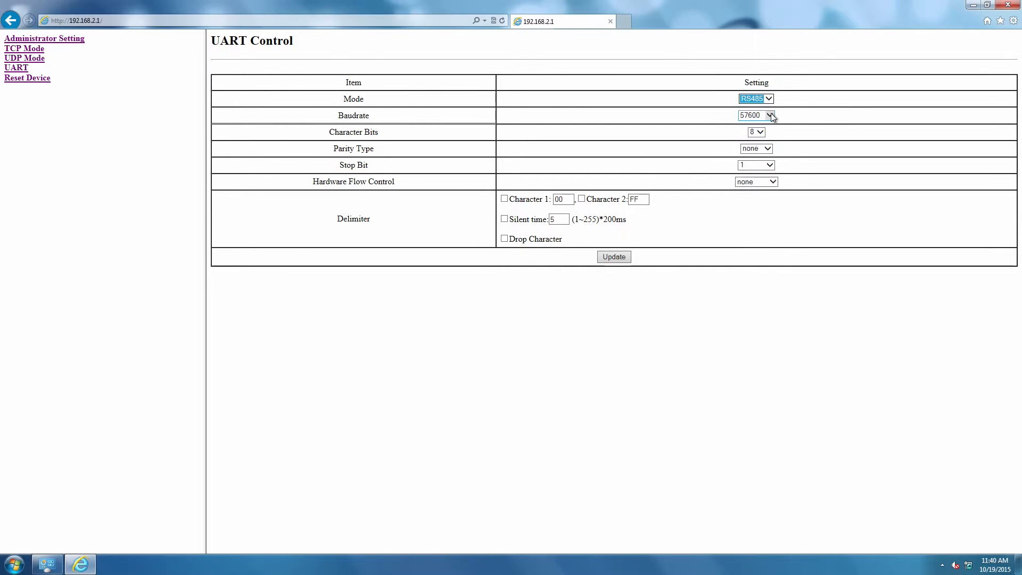
click(771, 116)
click(764, 125)
click(617, 258)
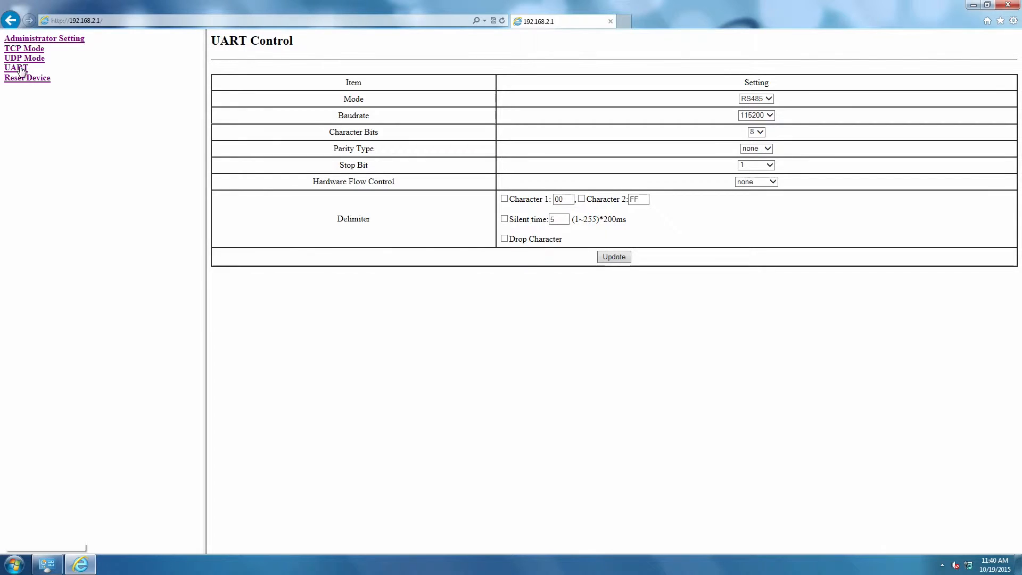
- Review the TCP Mode settings of the device
click(30, 49)
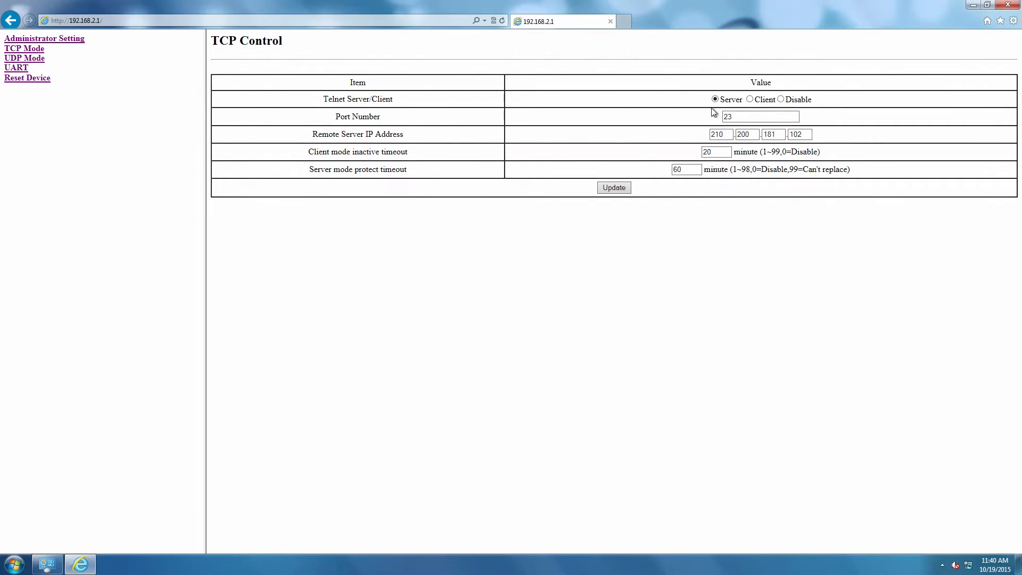
click(737, 117)
click(748, 136)
click(689, 169)
- Change the device's IP address to start with 10.1.30 and the gateway to start with 10.1, then update
click(43, 39)
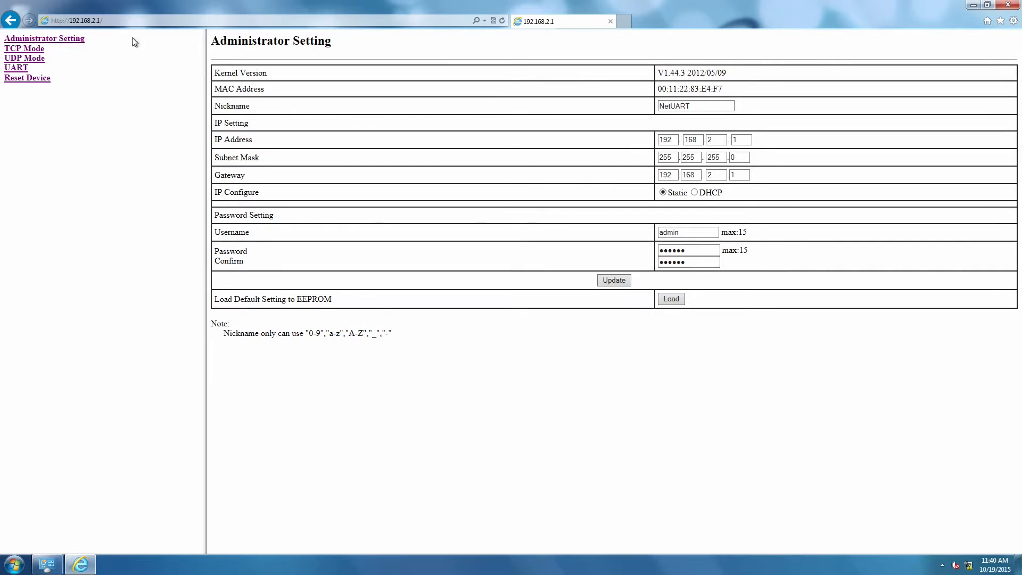
click(670, 139)
double_click(667, 139)
text(10)
key(Tab)
text(1)
key(Tab)
text(30)
key(Tab)
double_click(663, 175)
text(10)
key(Tab)
text(1)
key(Tab)
key(Tab)
click(614, 281)
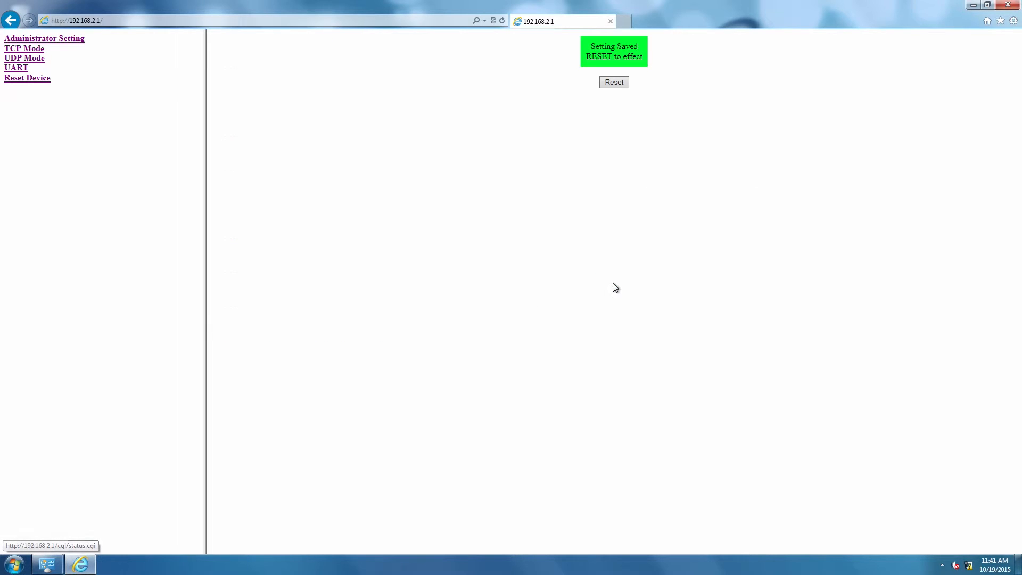
- Reset the device to apply the saved settings and minimize the browser
click(613, 84)
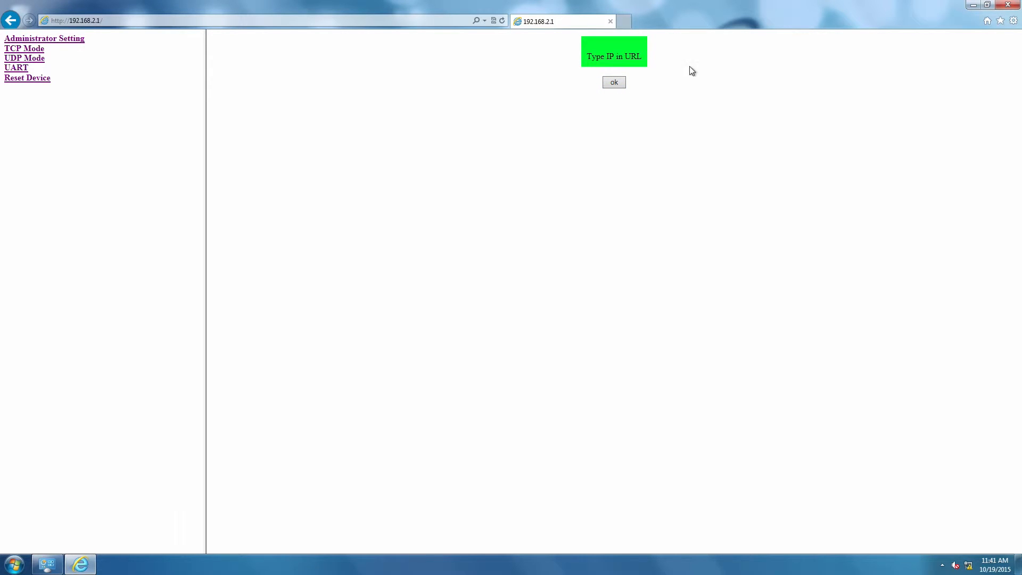
click(972, 5)
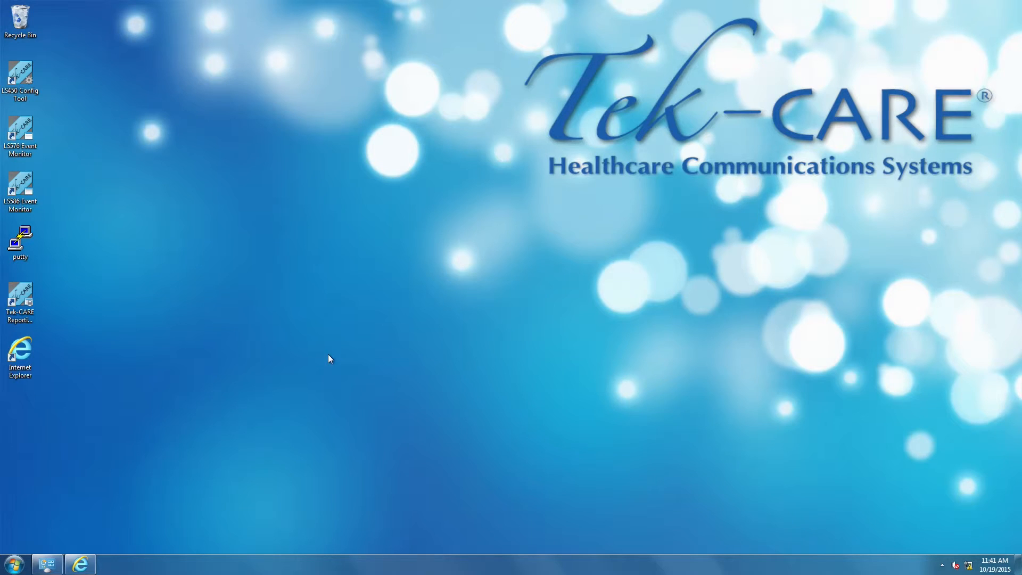
- Set the Facility LAN connection's IPv4 properties to obtain an IP address automatically and close its dialogs
click(47, 565)
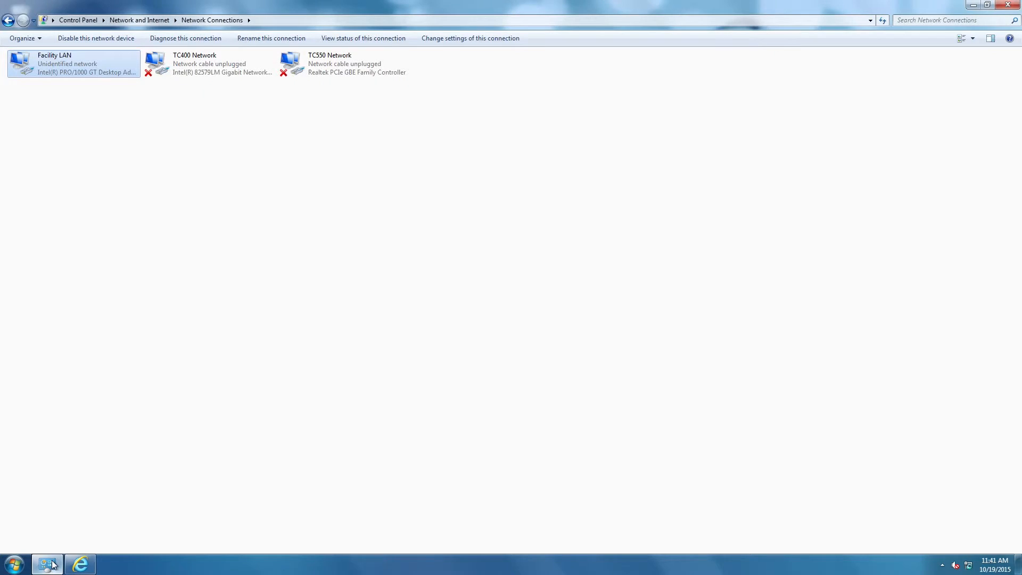
double_click(87, 56)
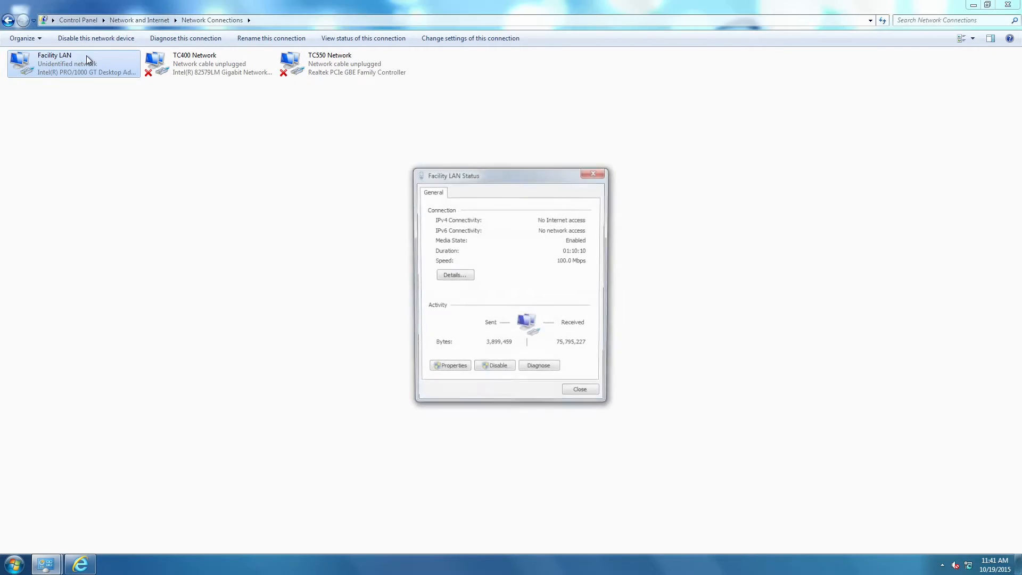
click(441, 366)
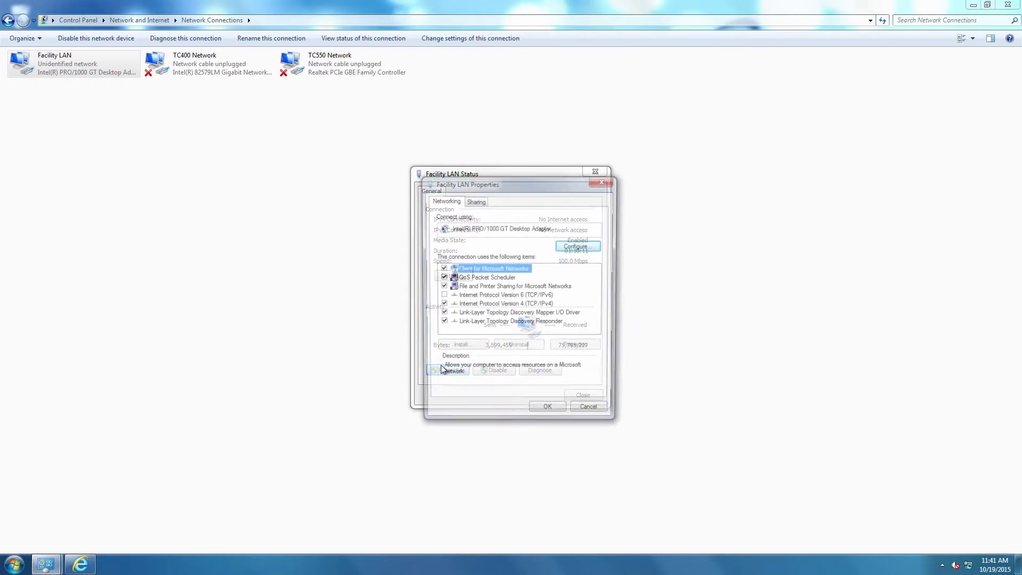
double_click(482, 305)
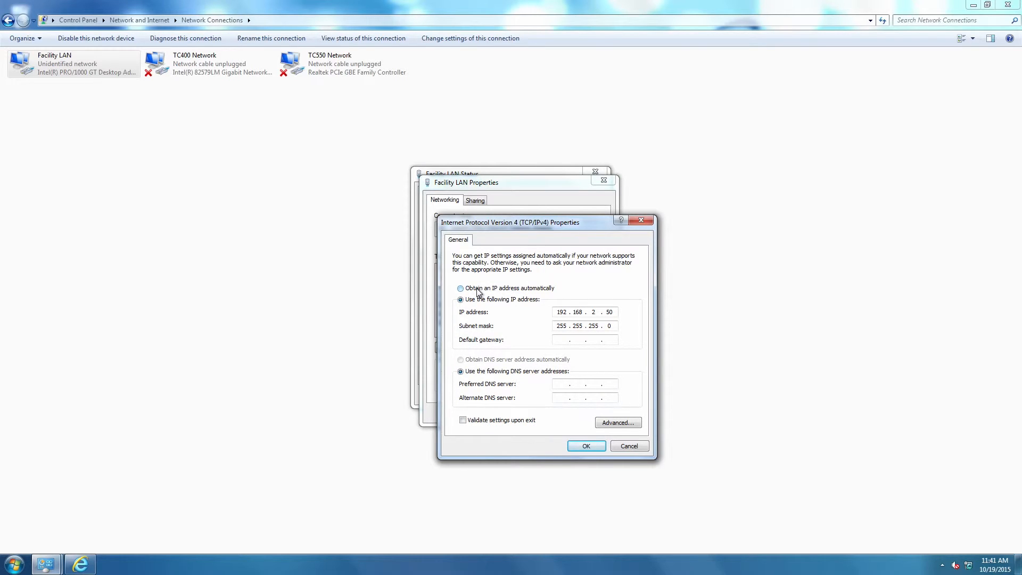
click(477, 289)
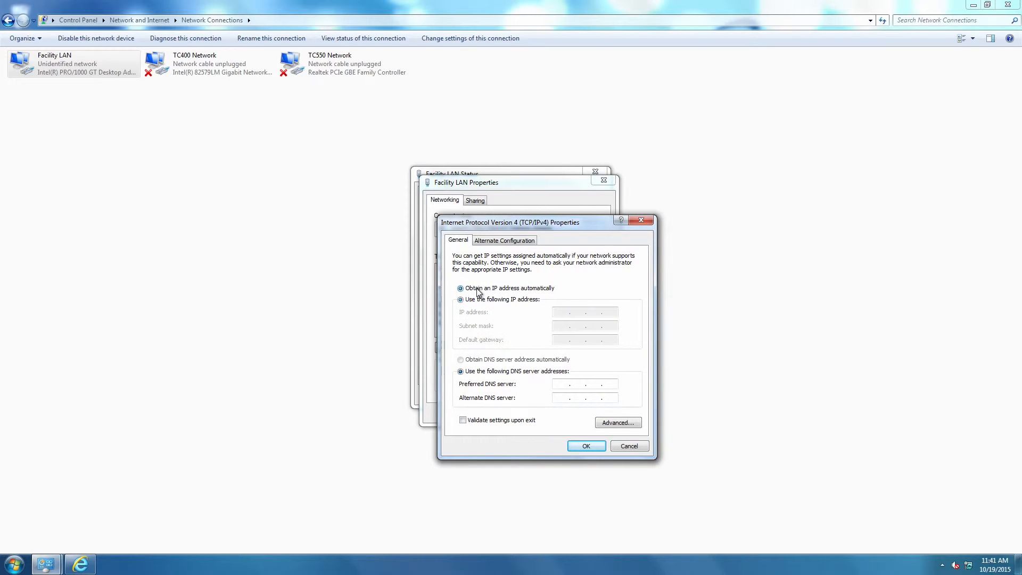
click(587, 446)
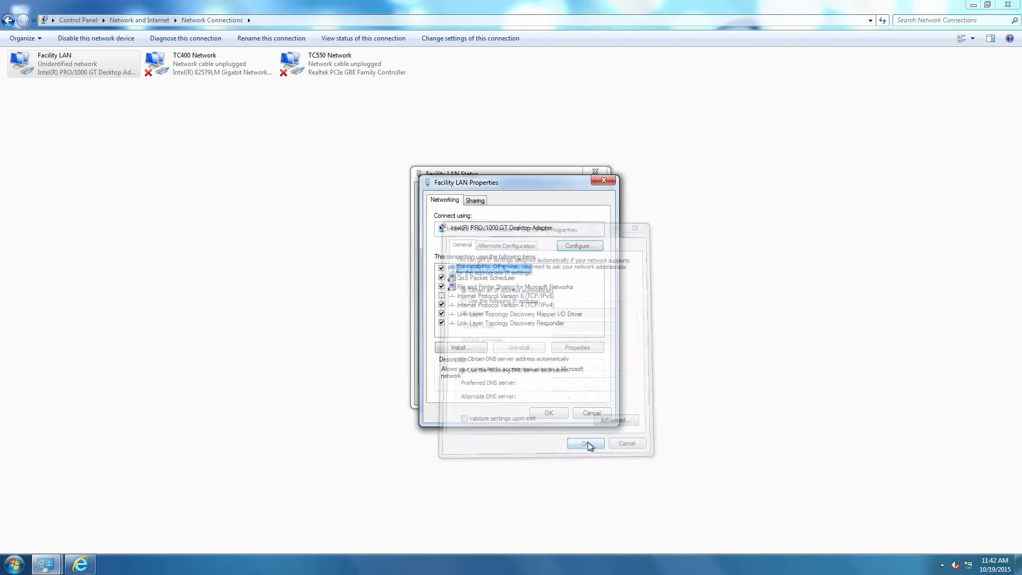
click(554, 411)
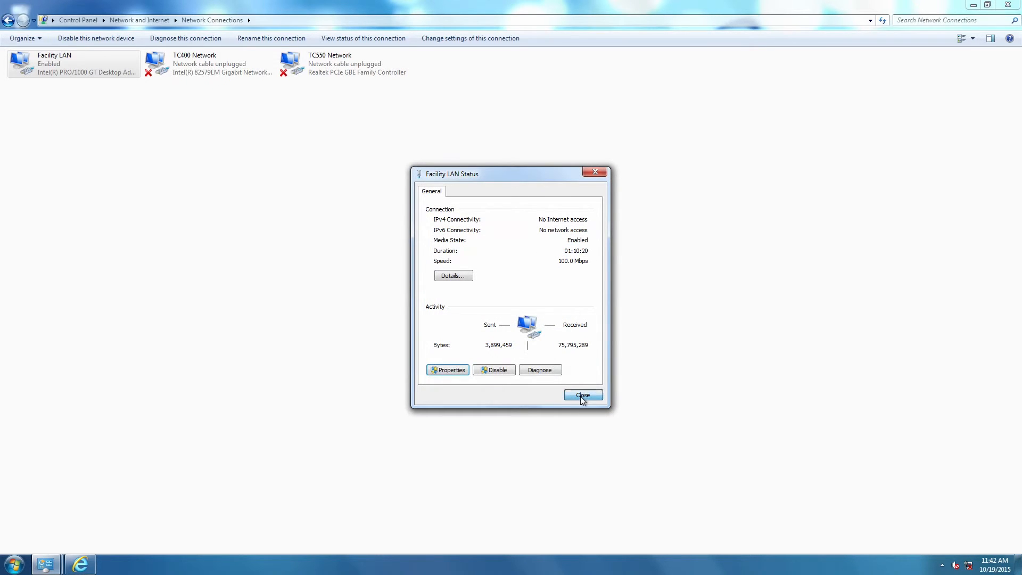
click(581, 396)
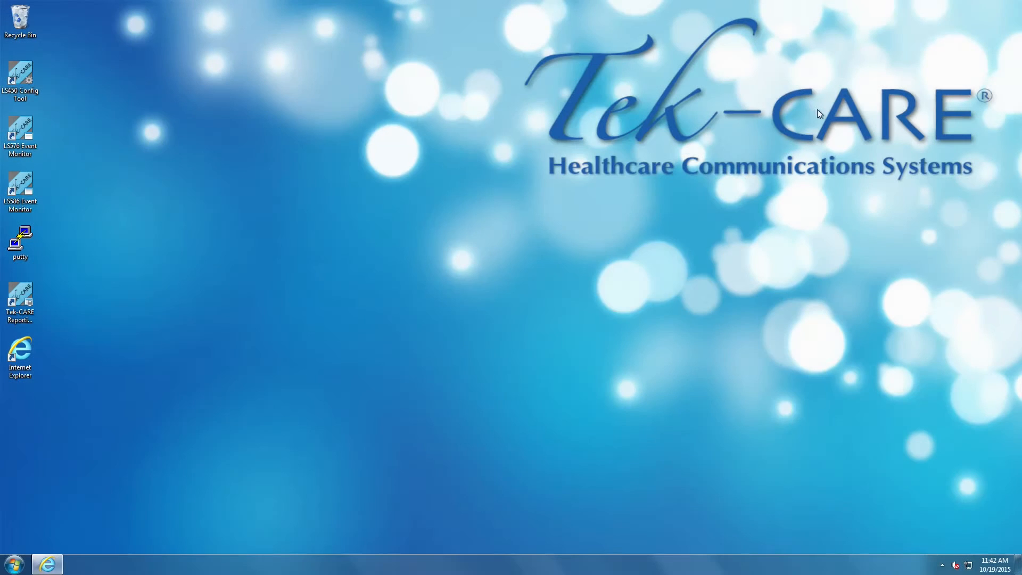
- Open the device's web page at its new address 10.1.30.247
click(47, 564)
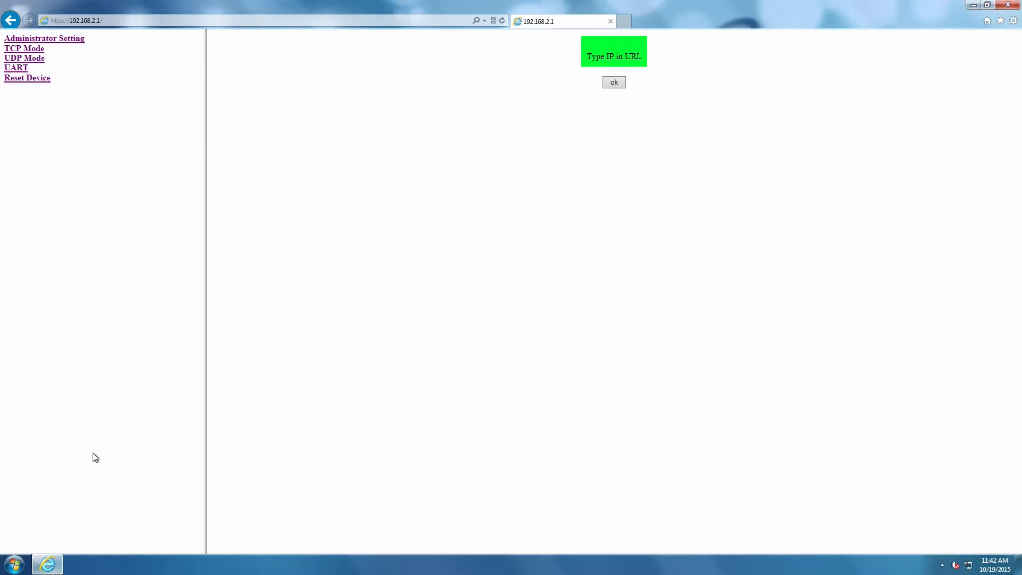
click(239, 23)
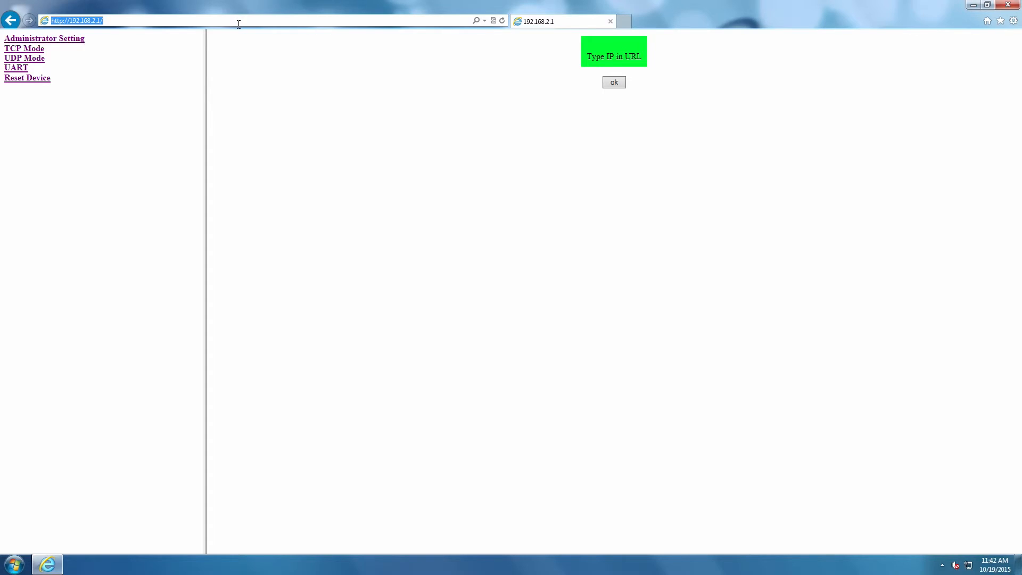
text(10.1.30.247)
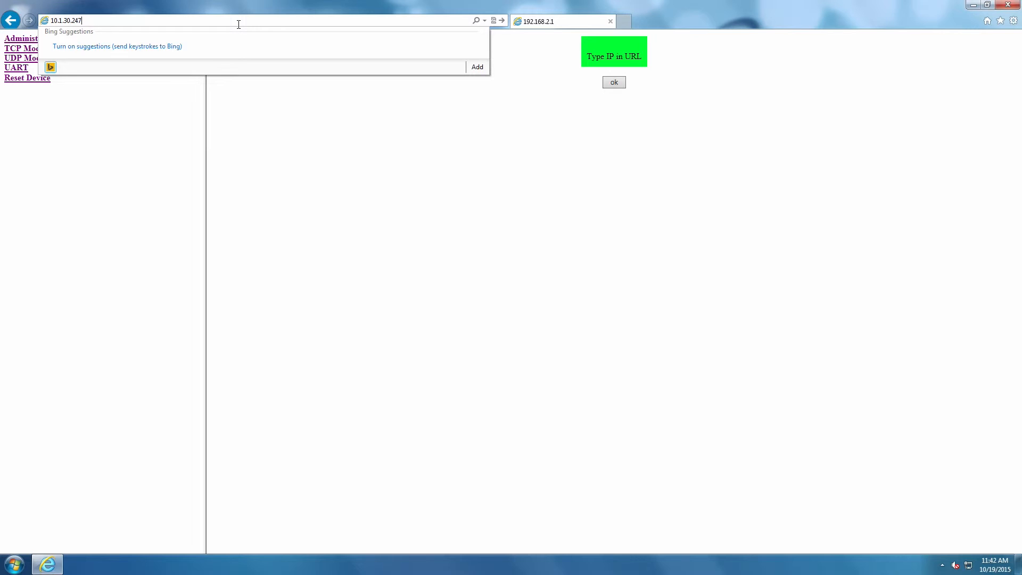
key(Return)
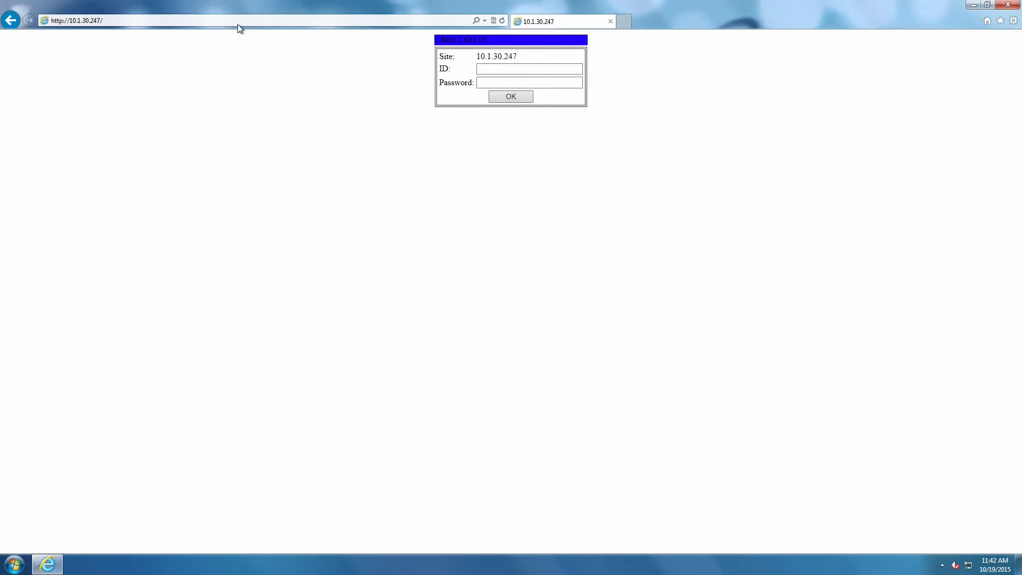
- Log in to the device page with ID admin and the account password
click(500, 69)
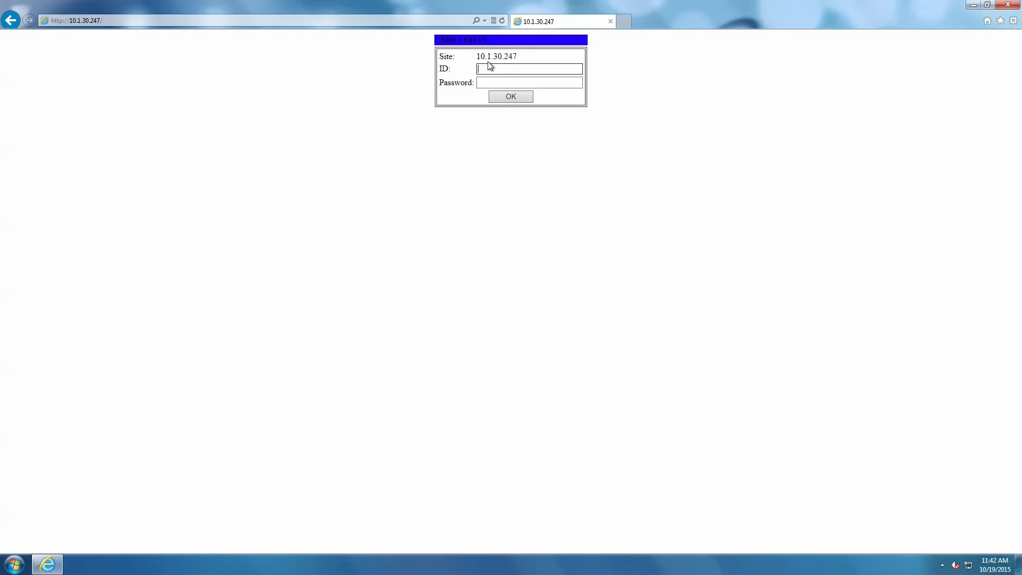
text(admin)
key(Tab)
text(admin)
key(Return)
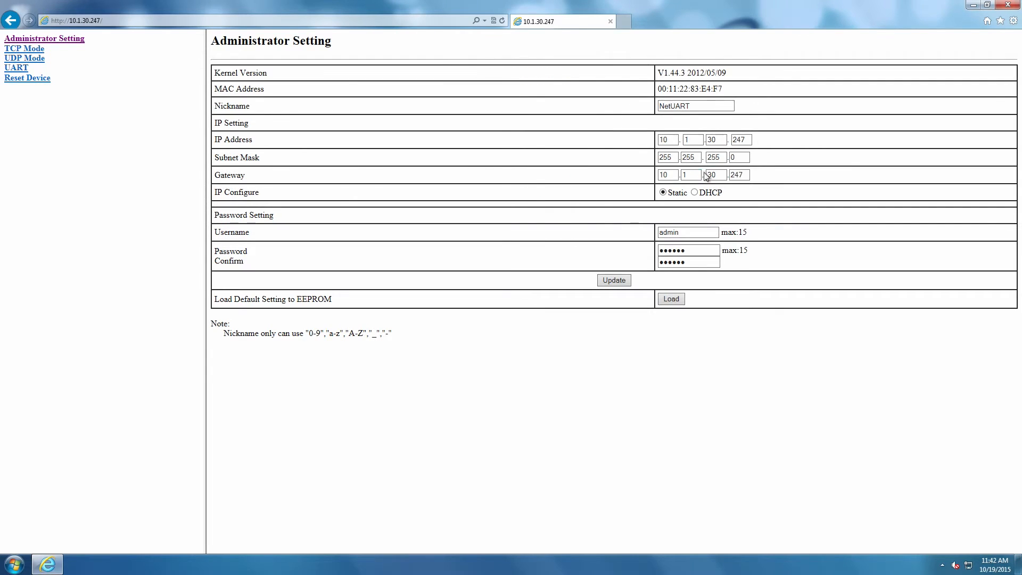
- Review the UART and TCP Mode pages, then close the browser
click(21, 69)
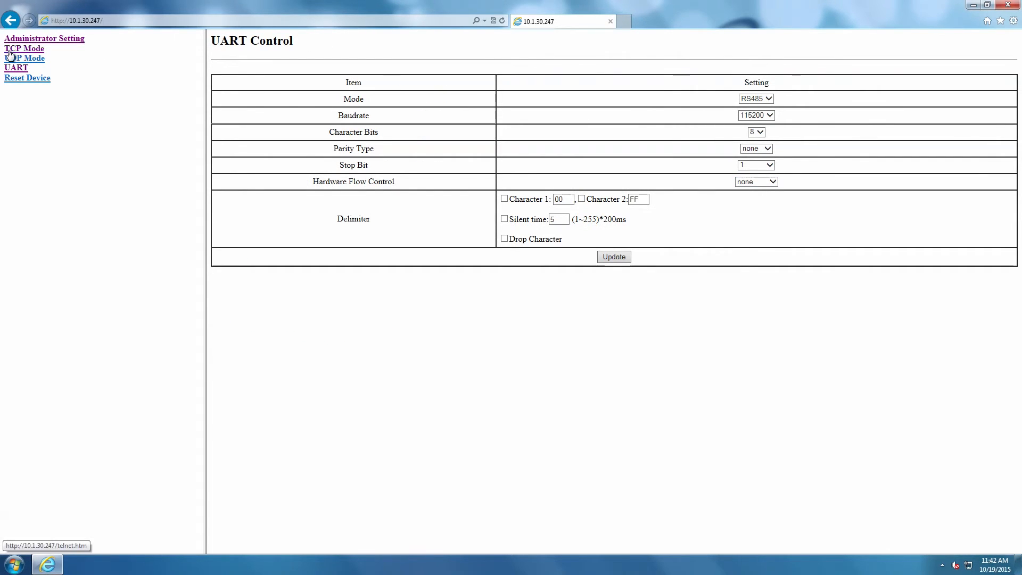
click(27, 50)
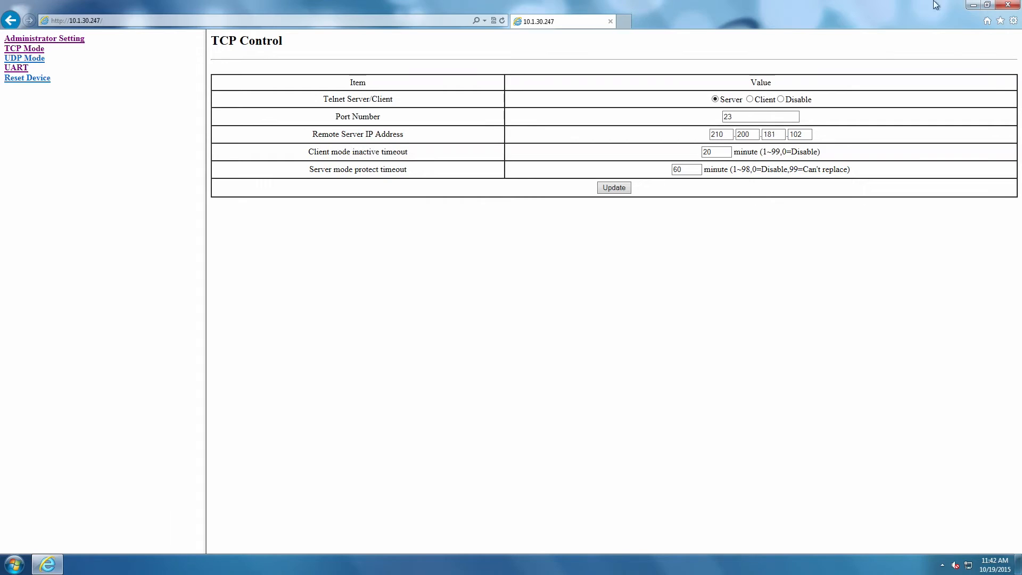
click(1007, 5)
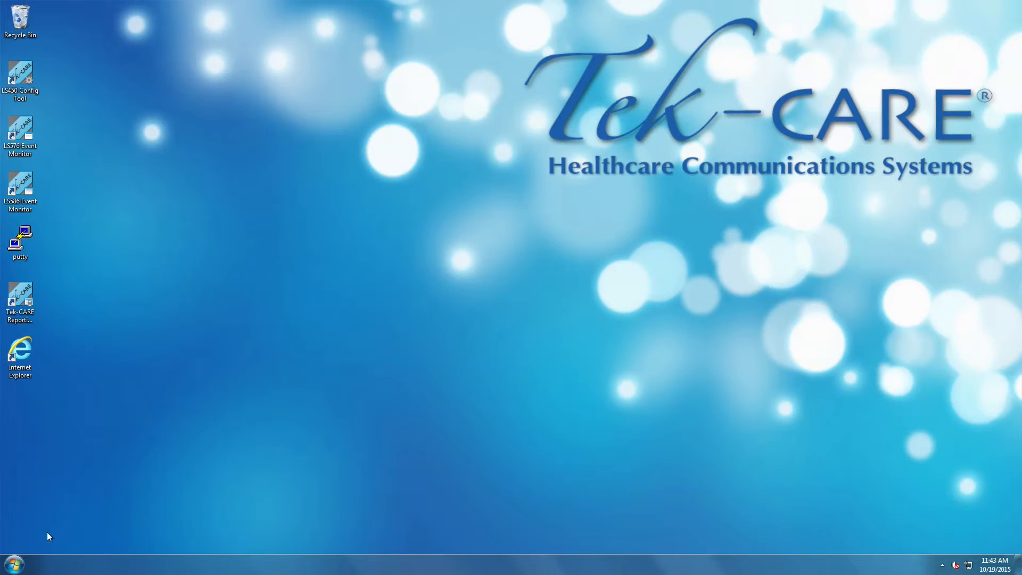
- Run the VCOM_v3.6.6 installer from the removable disk's CT701 Toolbox, 1_VCOM for XP, Vista, 7, 8 folder
click(14, 564)
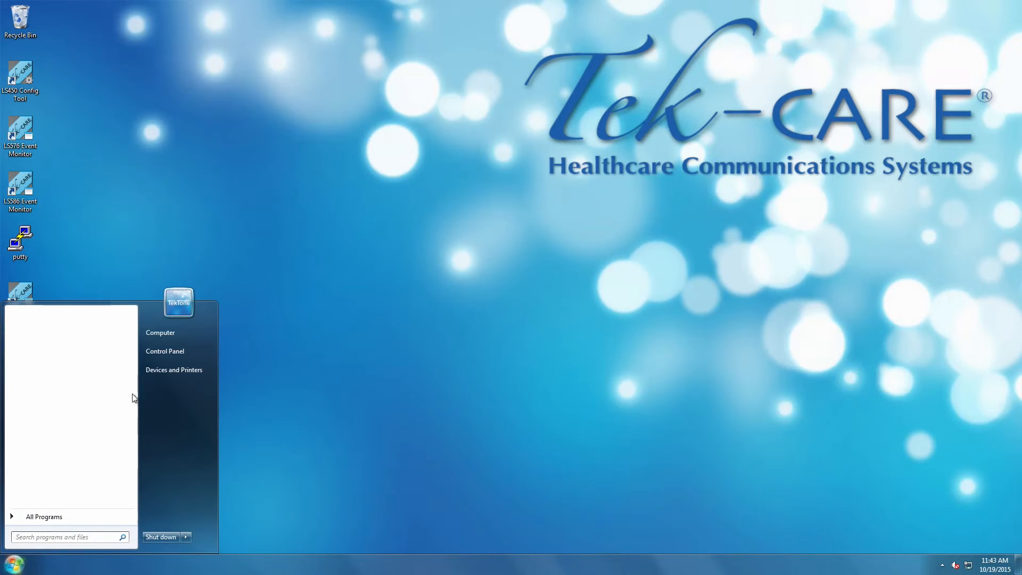
click(164, 333)
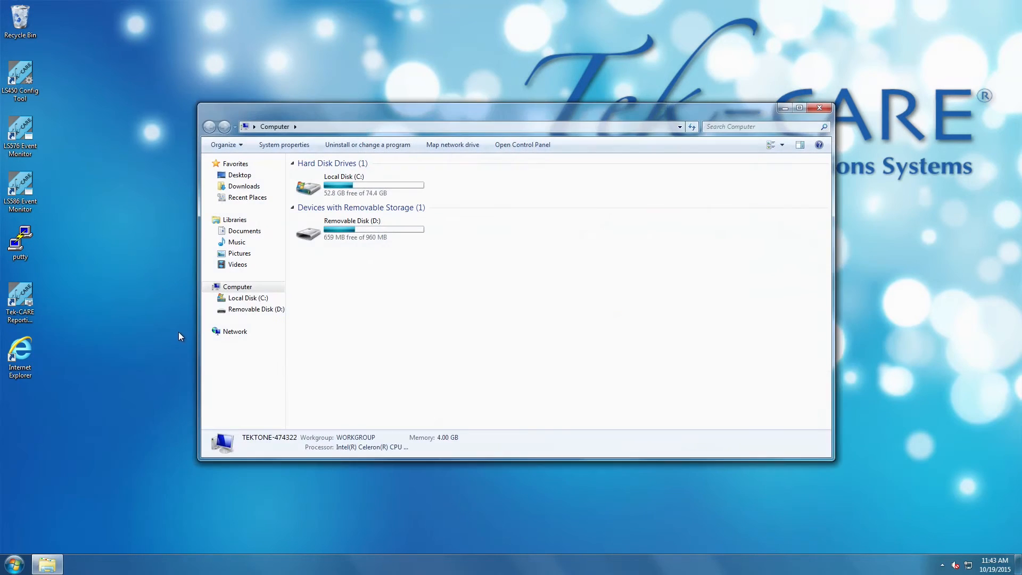
double_click(360, 232)
double_click(341, 175)
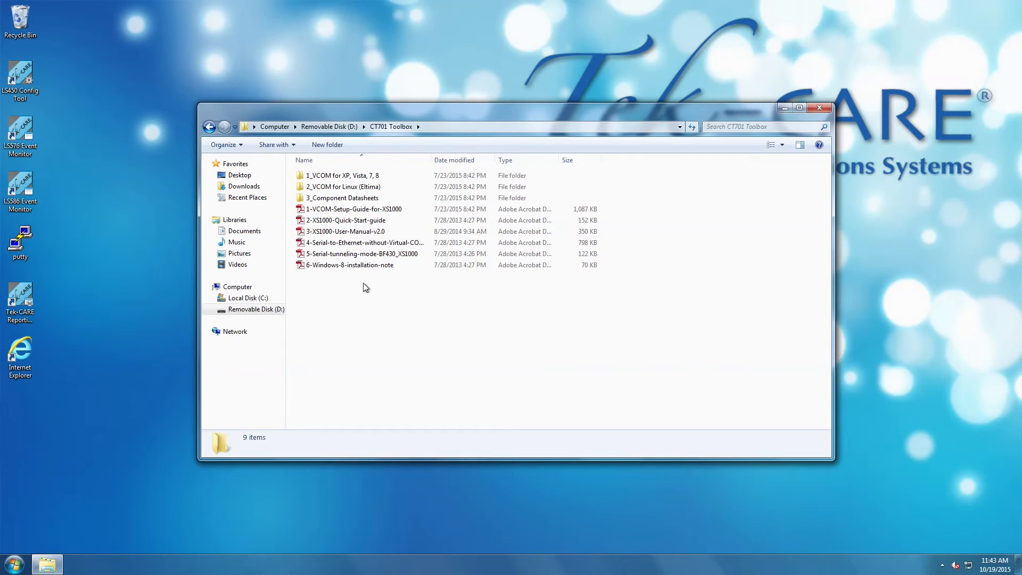
double_click(356, 176)
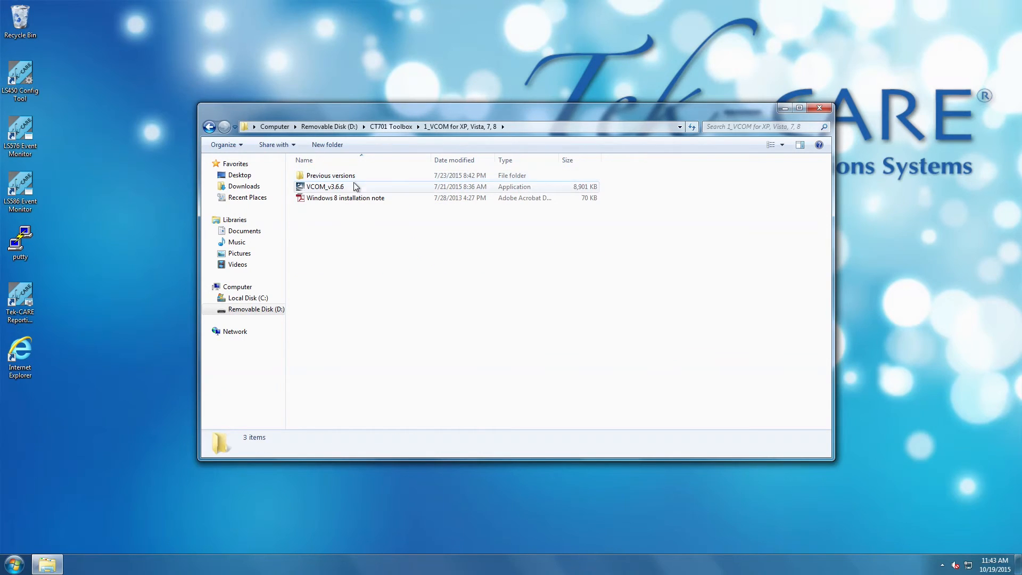
double_click(331, 189)
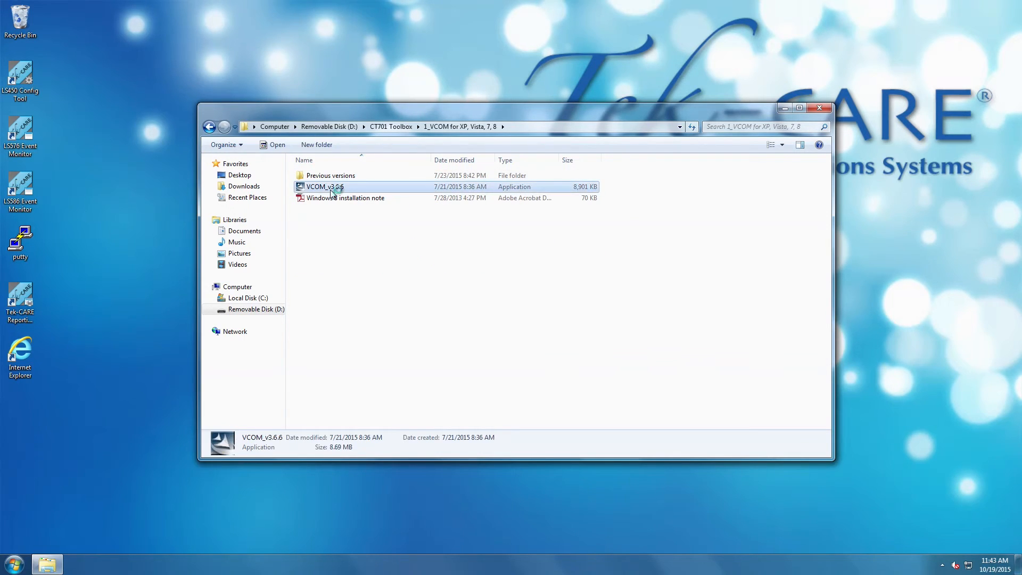
click(785, 107)
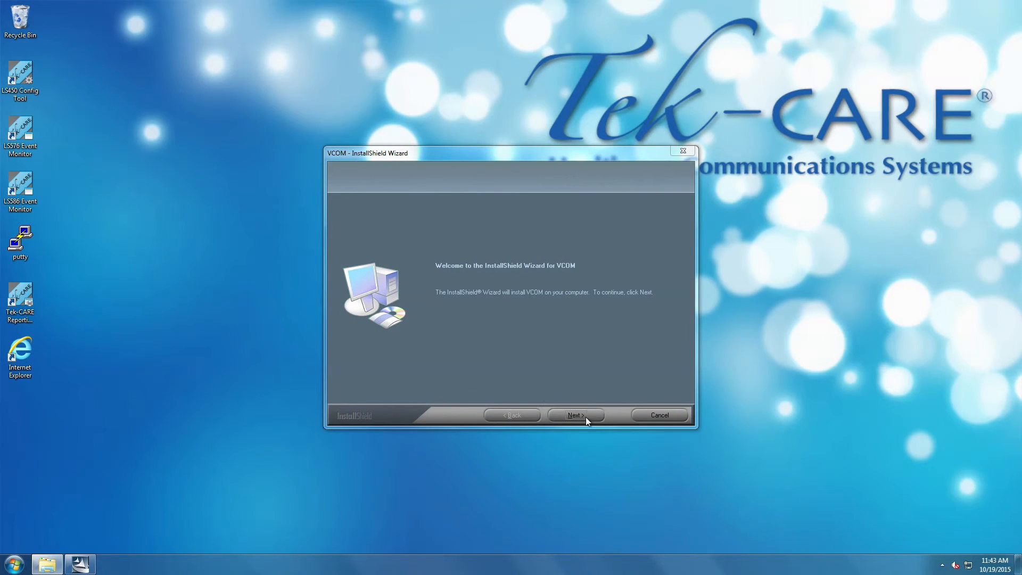
- Complete the VCOM installation wizard and the WinPcap 4.1.3 setup wizard with default options
click(587, 416)
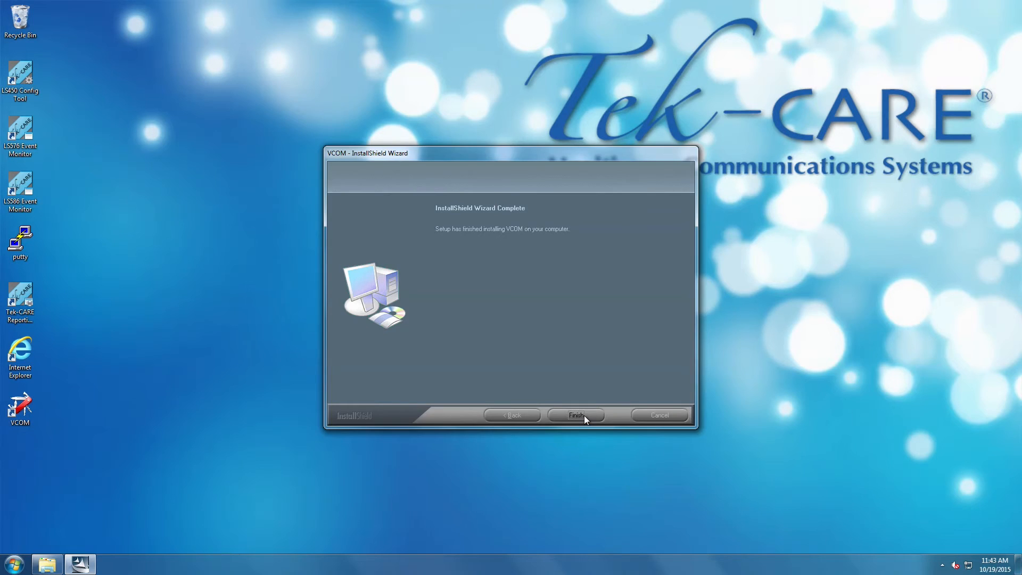
click(583, 415)
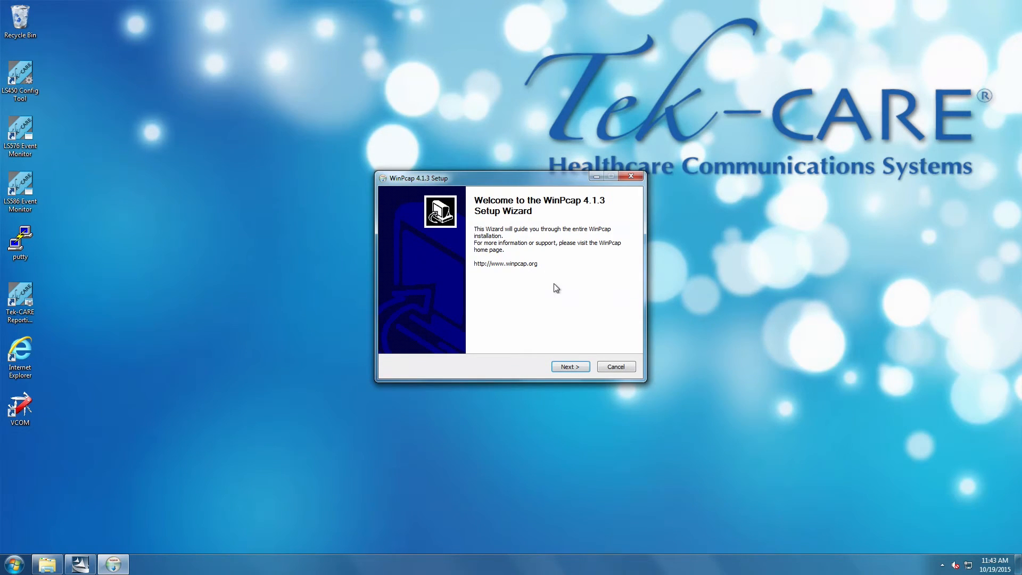
click(577, 365)
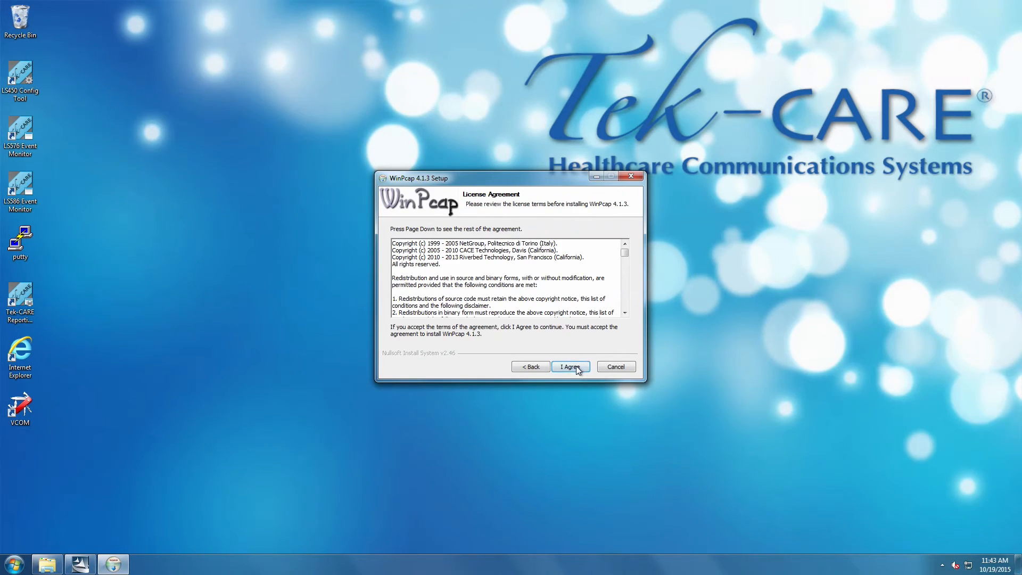
click(577, 367)
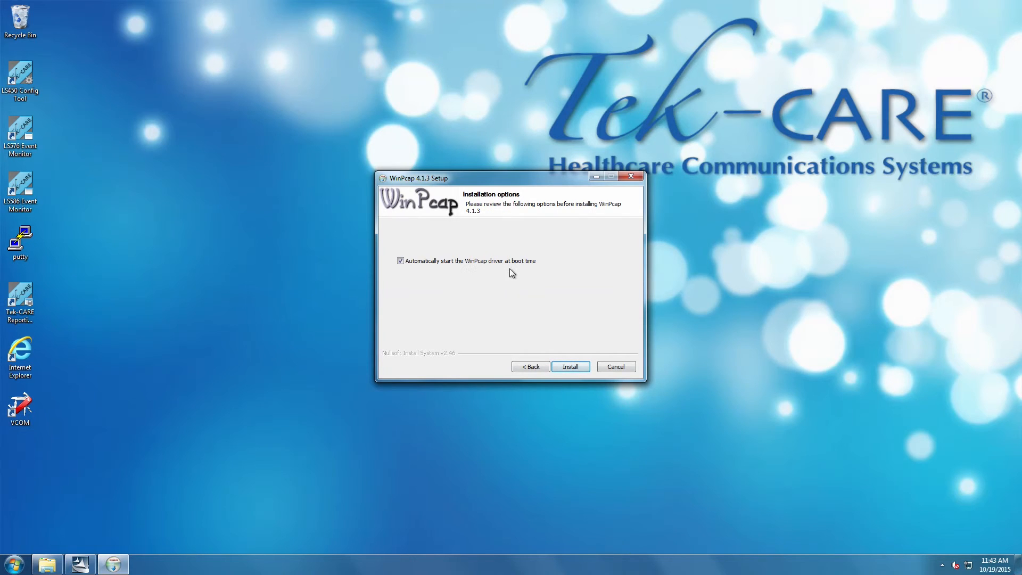
click(569, 367)
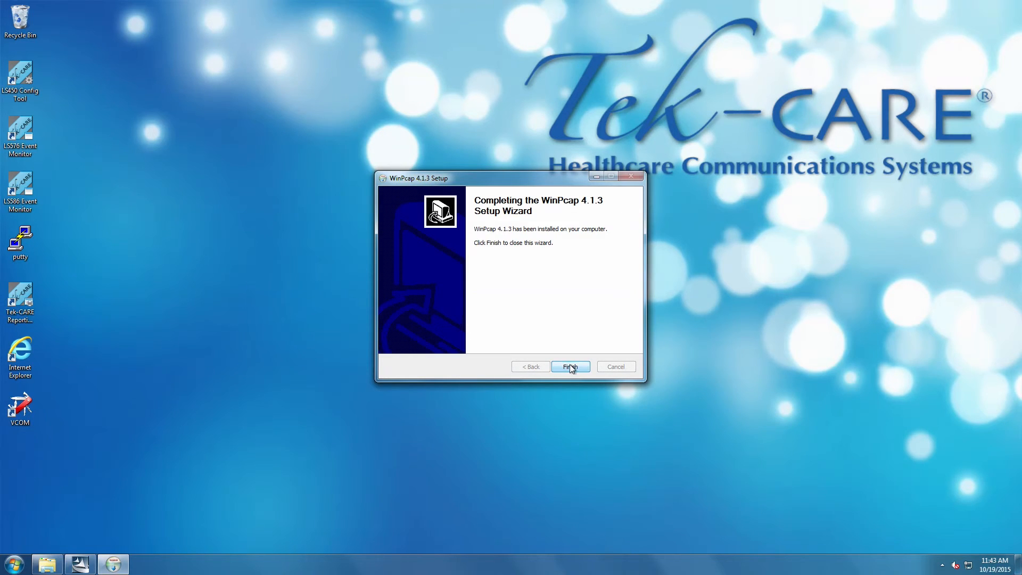
click(570, 367)
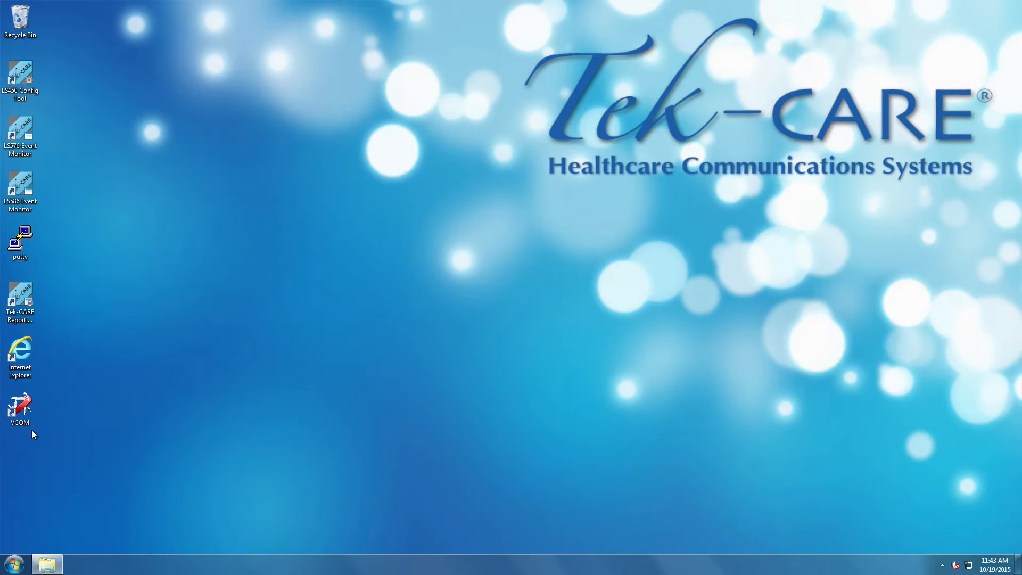
- Launch VCOM from the desktop, maximize it and open the COM Mapping view
double_click(26, 405)
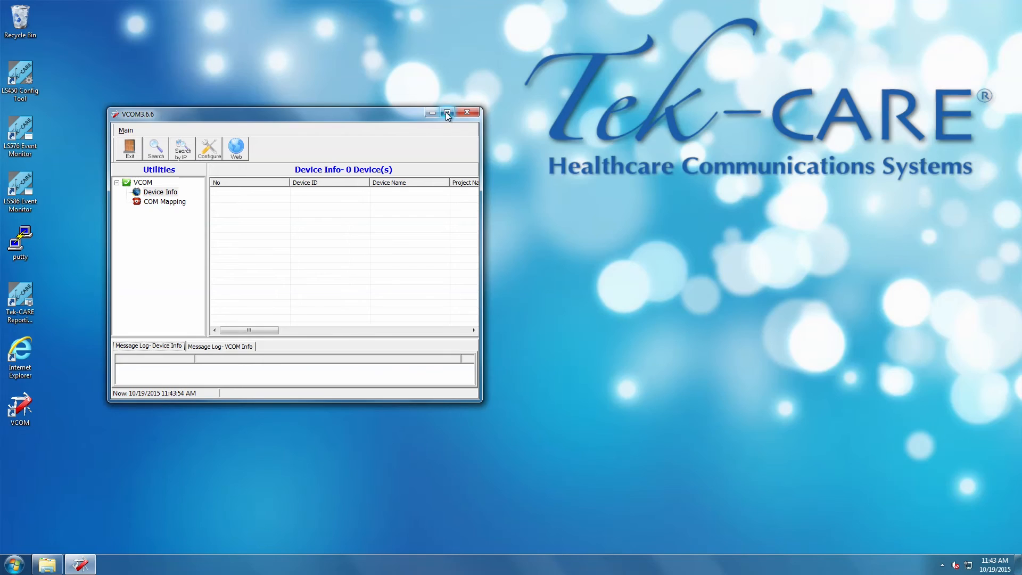
click(446, 113)
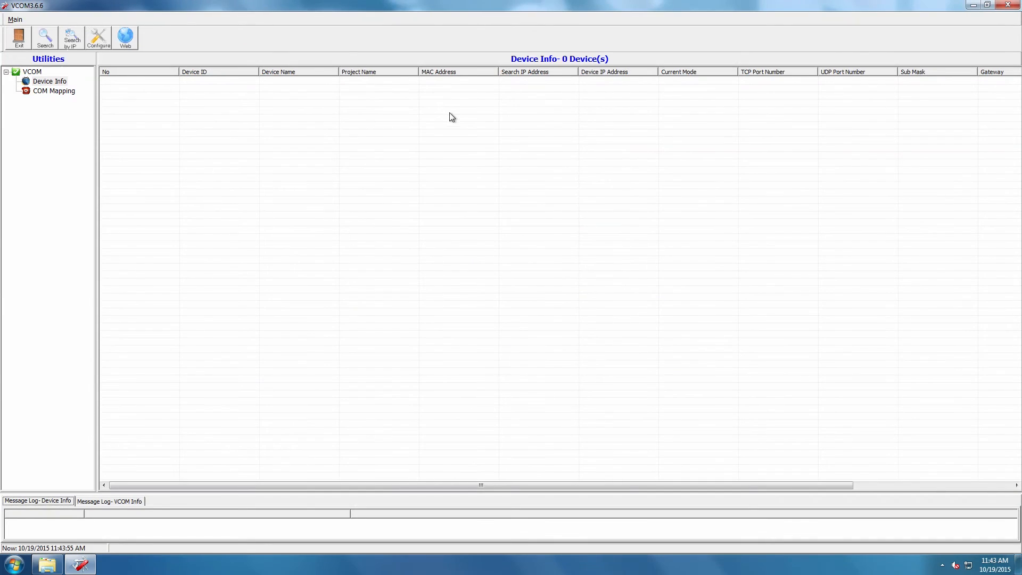
click(55, 92)
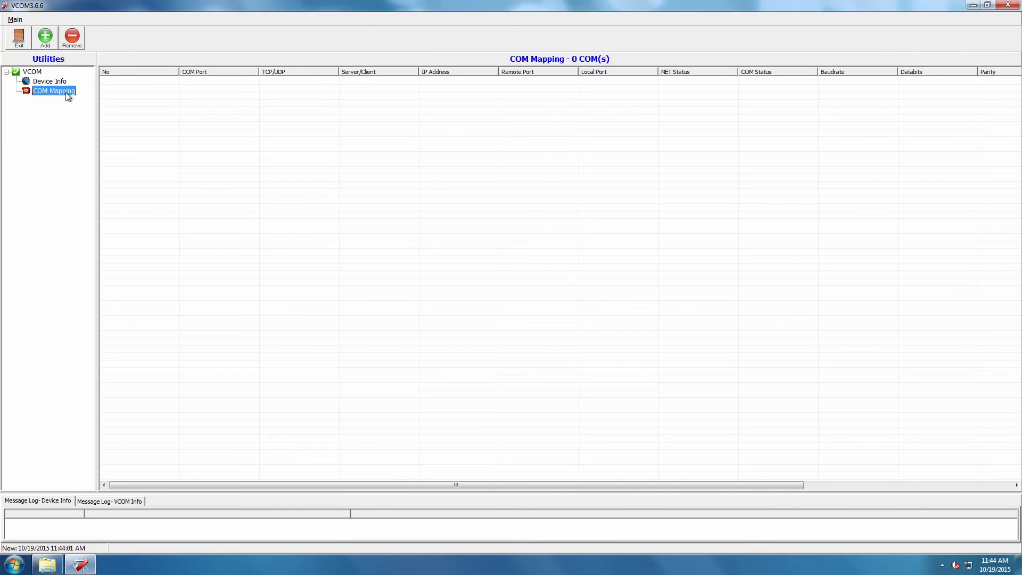
- Add a virtual COM port mapped to the NetUART device as a TCP client on remote port 23
click(46, 39)
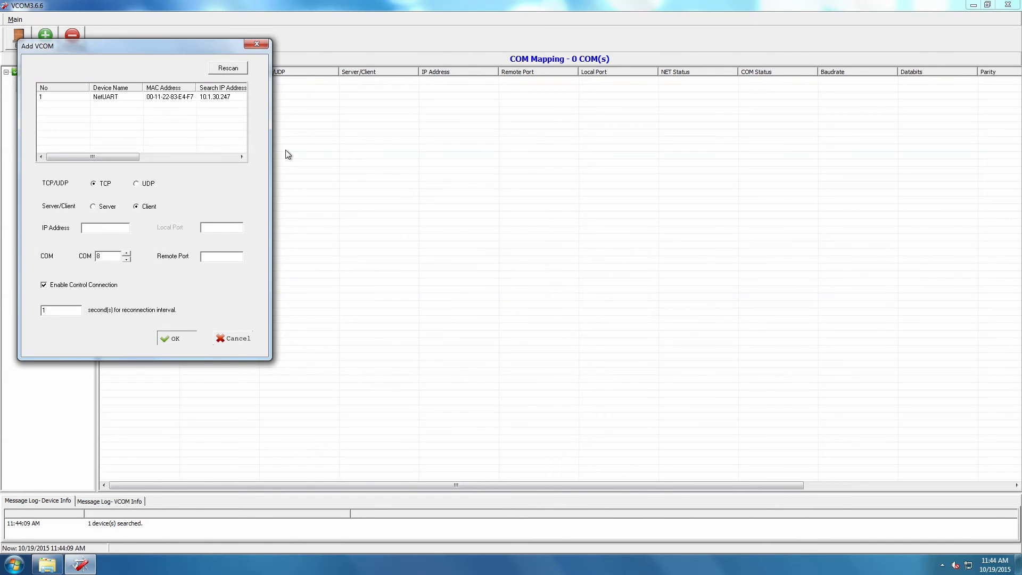
drag(168, 45, 508, 79)
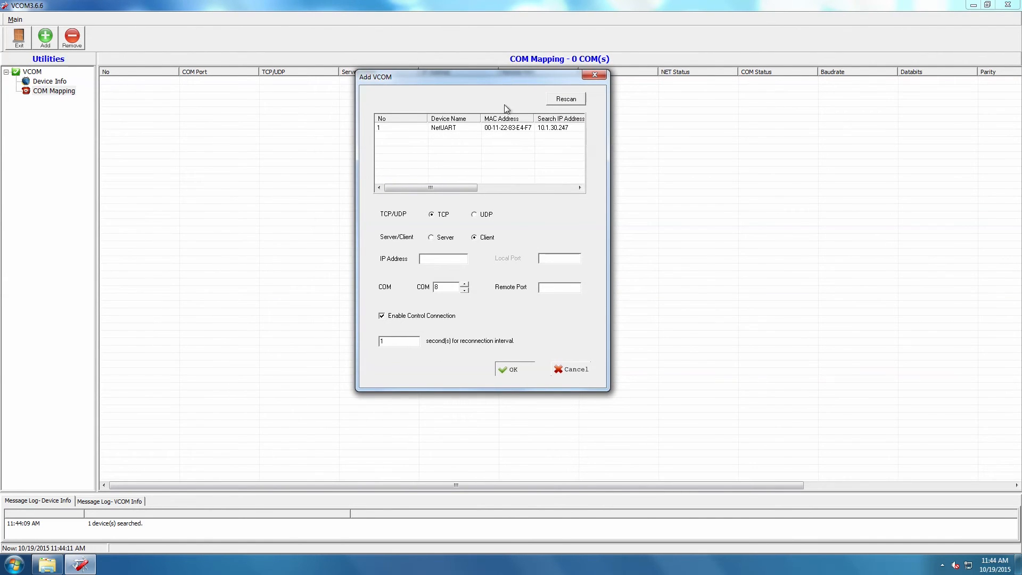
drag(457, 190, 478, 191)
click(571, 129)
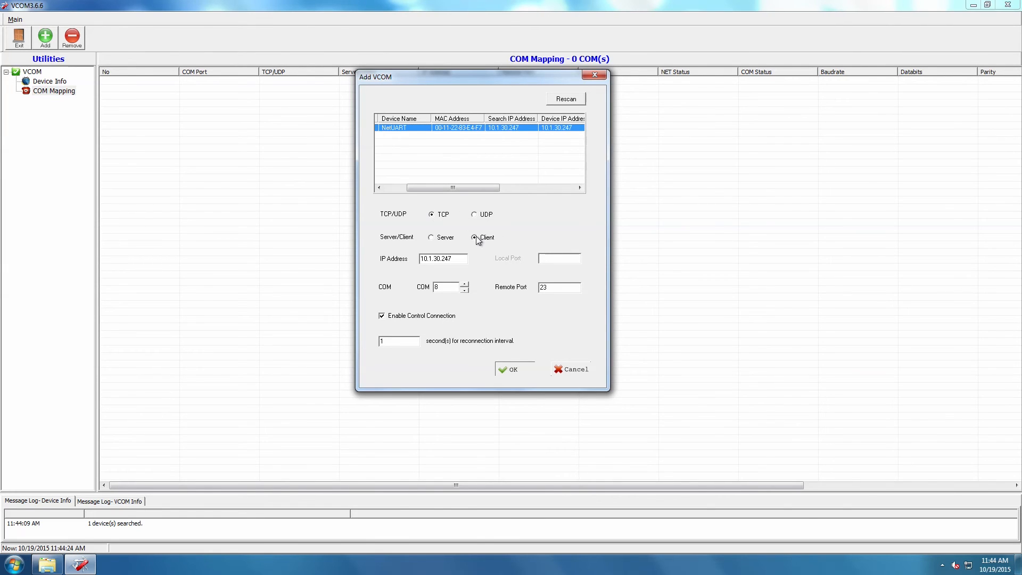
click(465, 290)
click(516, 373)
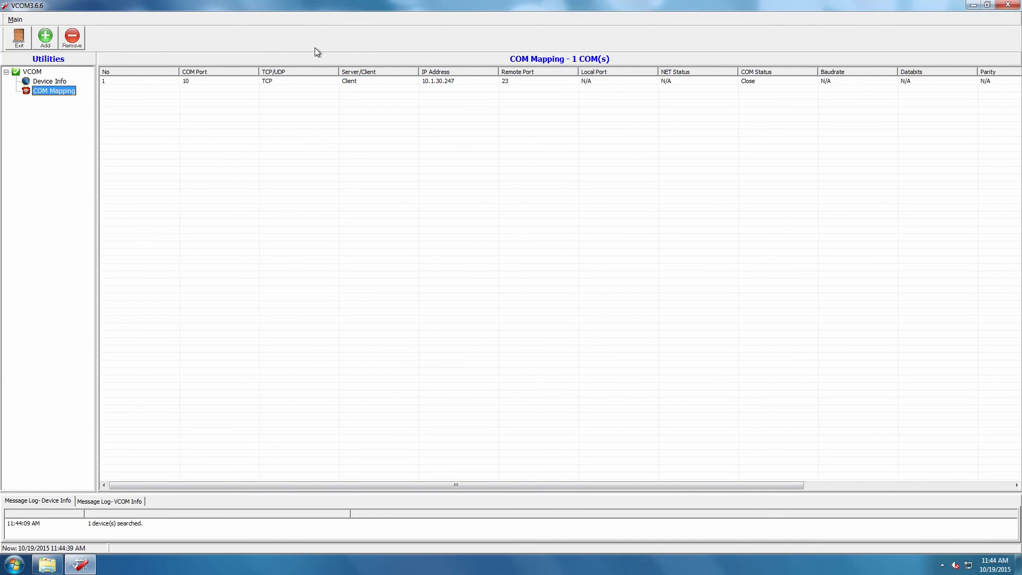
- Review the Device Info list, then close VCOM, reopen it from the system tray and close it again
click(49, 82)
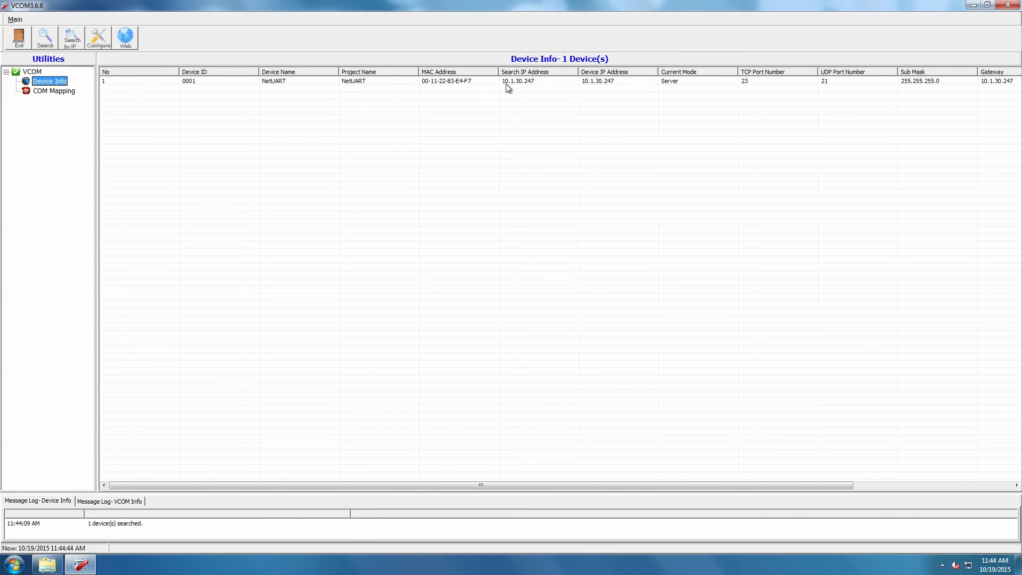
click(1007, 5)
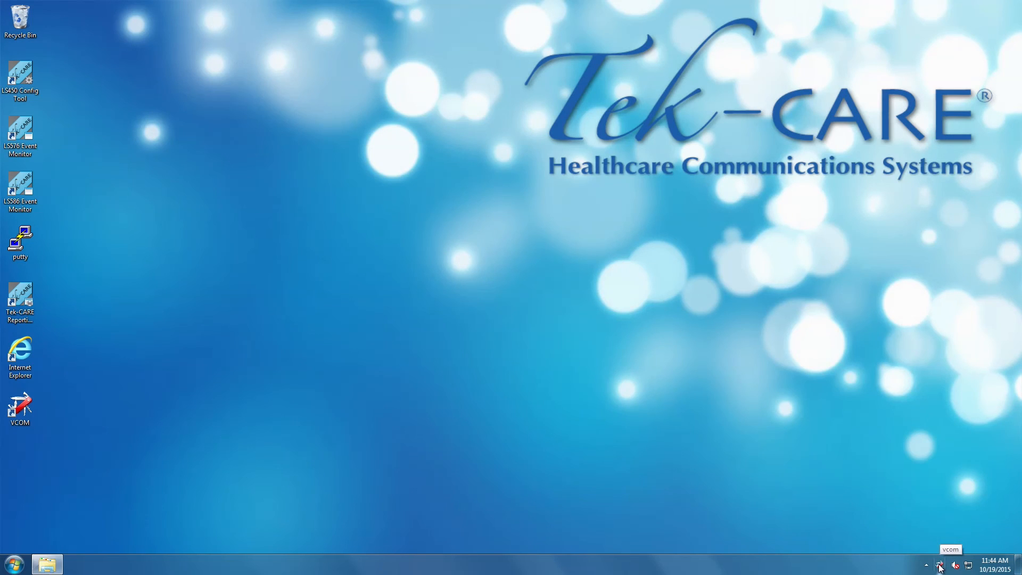
double_click(939, 567)
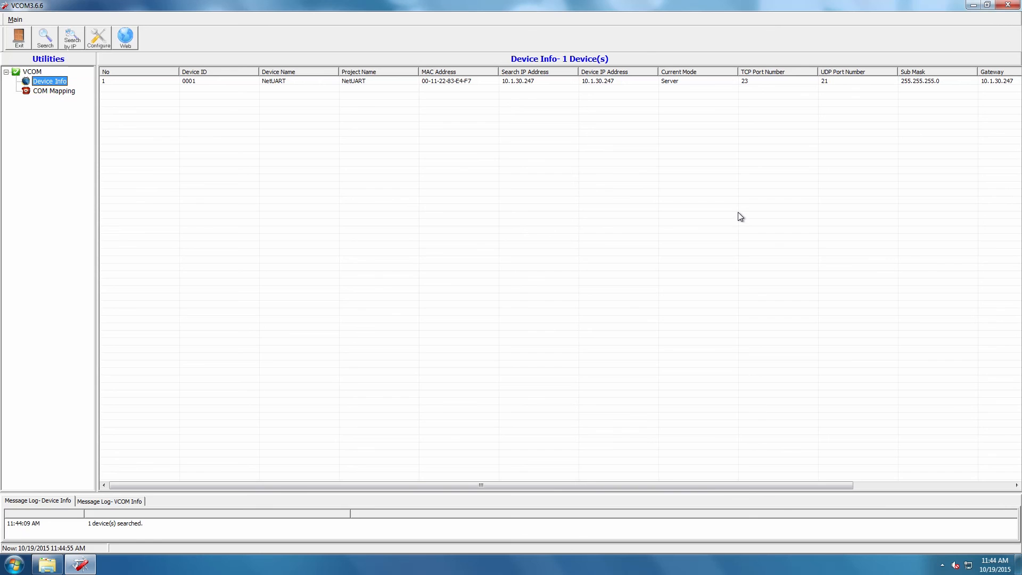
click(1008, 6)
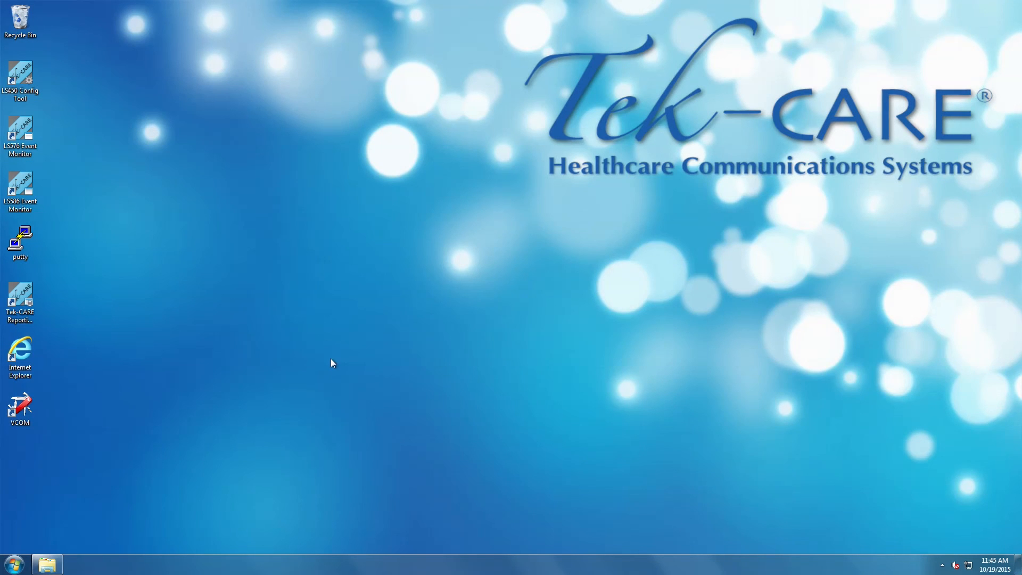